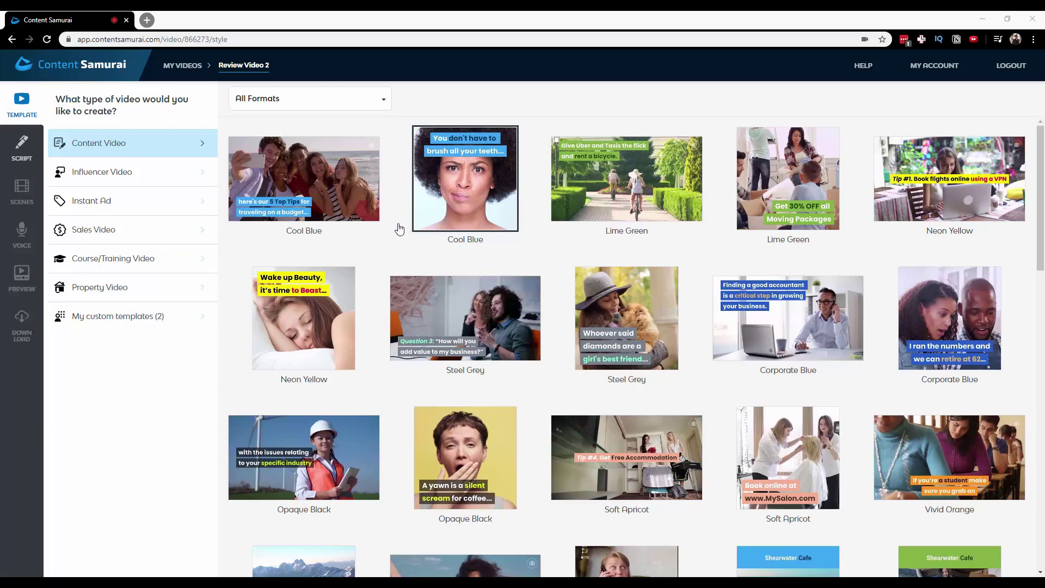
Step: Look through the full set of templates in the Content Video category
{"action": "scroll", "coordinate": [395, 229], "scroll_direction": "down", "scroll_amount": 1}
{"action": "scroll", "coordinate": [395, 230], "scroll_direction": "down", "scroll_amount": 17}
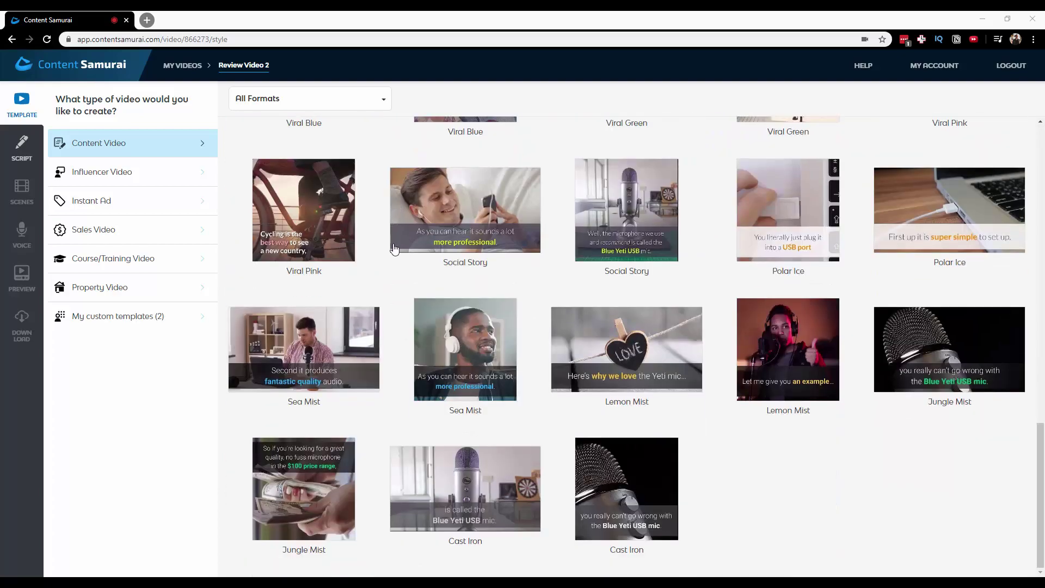
{"action": "scroll", "coordinate": [295, 189], "scroll_direction": "up", "scroll_amount": 1}
{"action": "scroll", "coordinate": [295, 189], "scroll_direction": "up", "scroll_amount": 15}
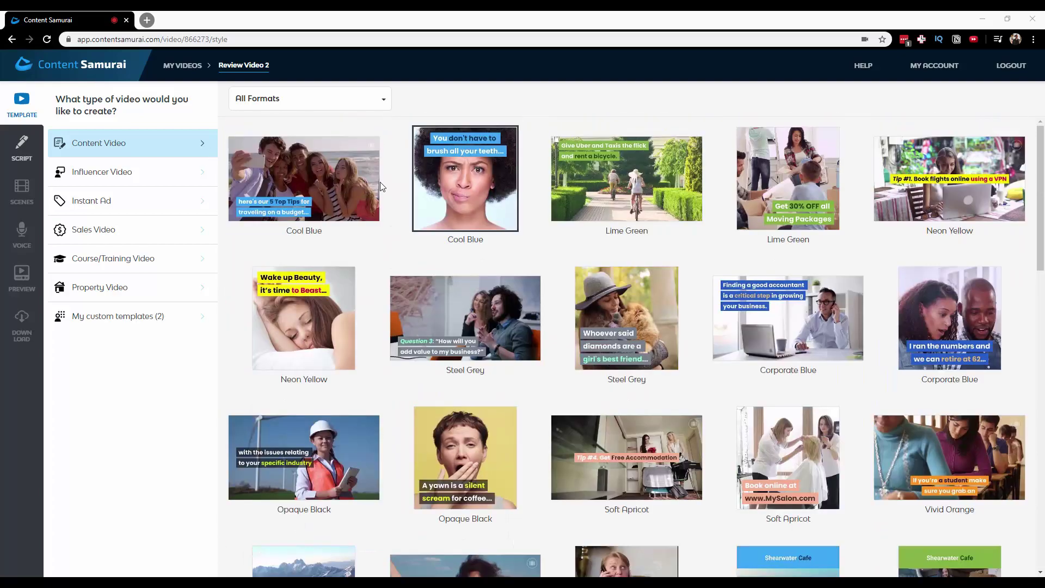
Step: Apply the Blue Bars template from the Influencer Video category to the video
{"action": "left_click", "coordinate": [162, 177]}
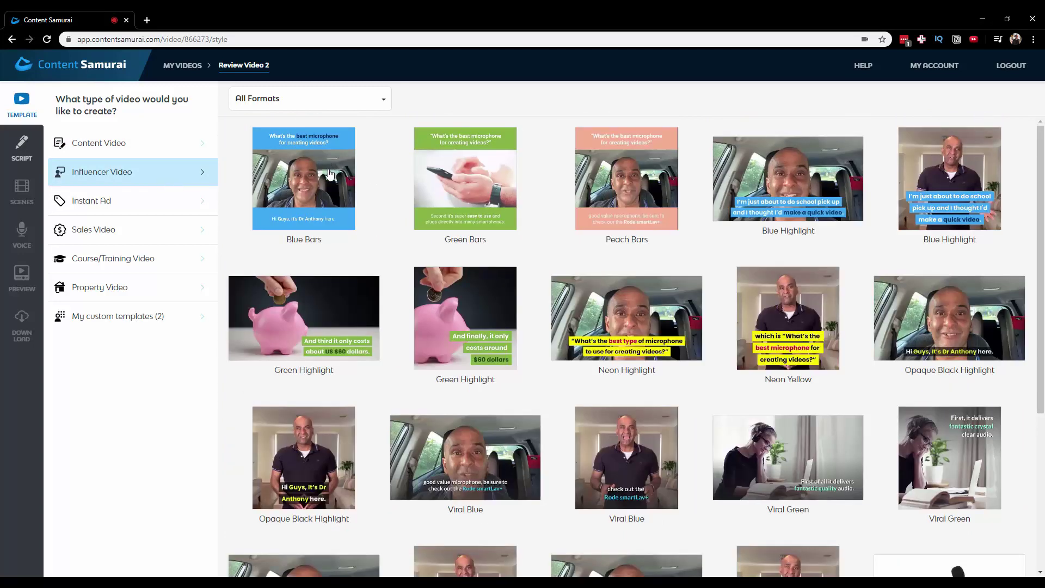
{"action": "left_click", "coordinate": [328, 173]}
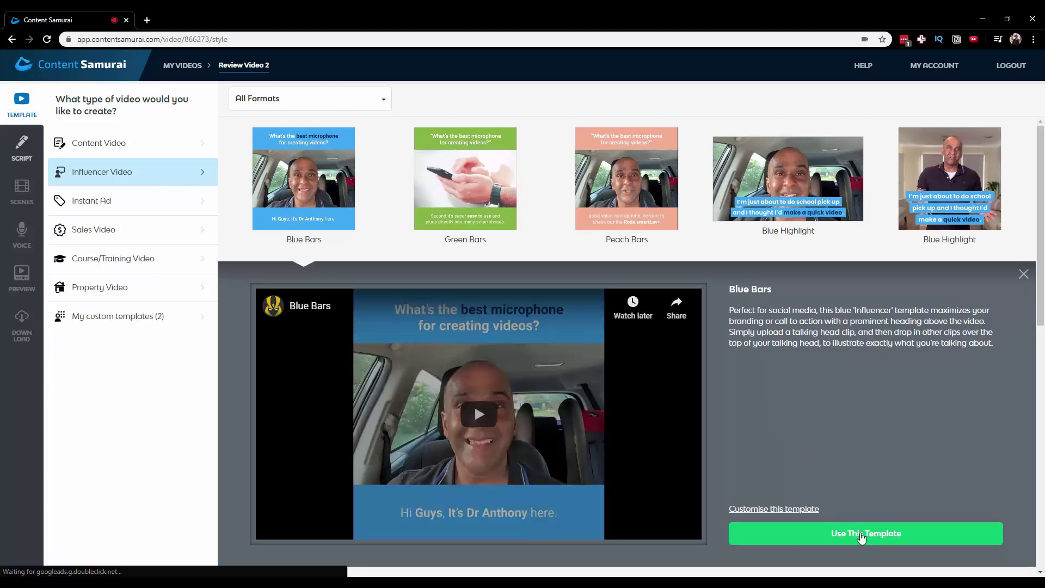
{"action": "left_click", "coordinate": [856, 533]}
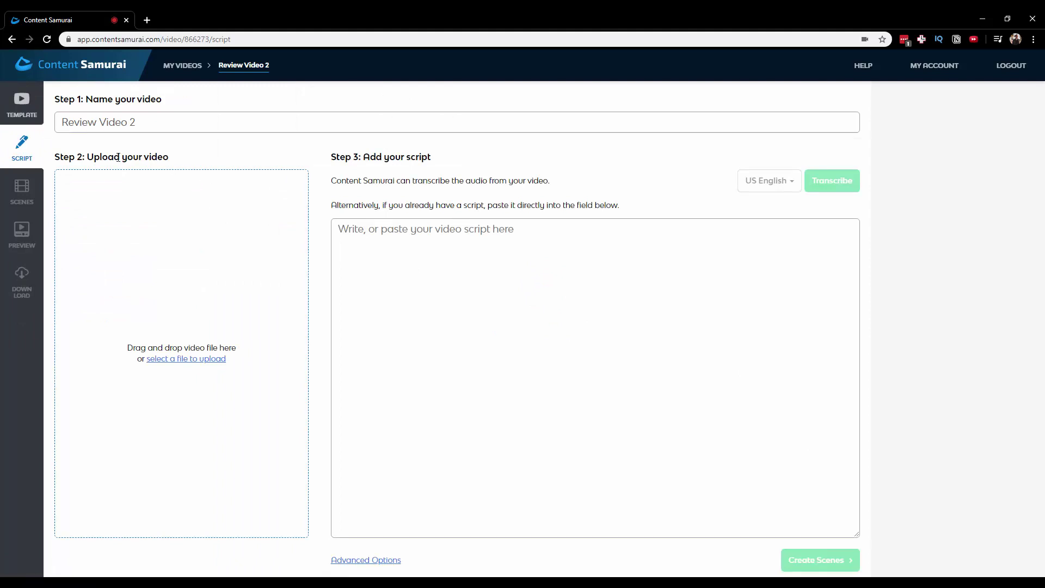
Step: Examine the video upload and audio transcription instructions on the influencer script page
{"action": "left_click_drag", "start_coordinate": [88, 157], "coordinate": [169, 158]}
{"action": "left_click", "coordinate": [140, 231]}
{"action": "left_click_drag", "start_coordinate": [400, 181], "coordinate": [489, 181]}
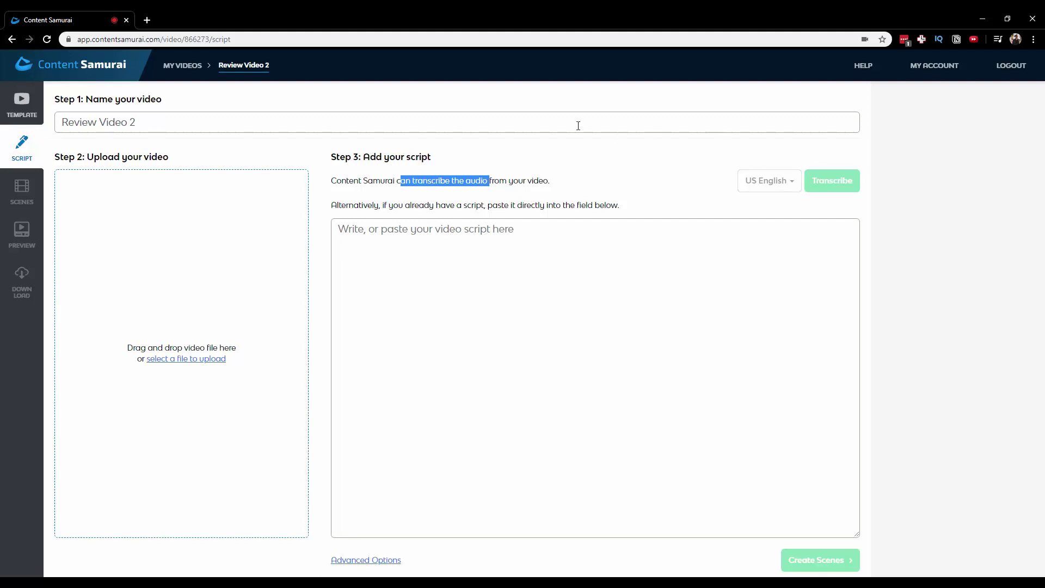
{"action": "left_click", "coordinate": [460, 264]}
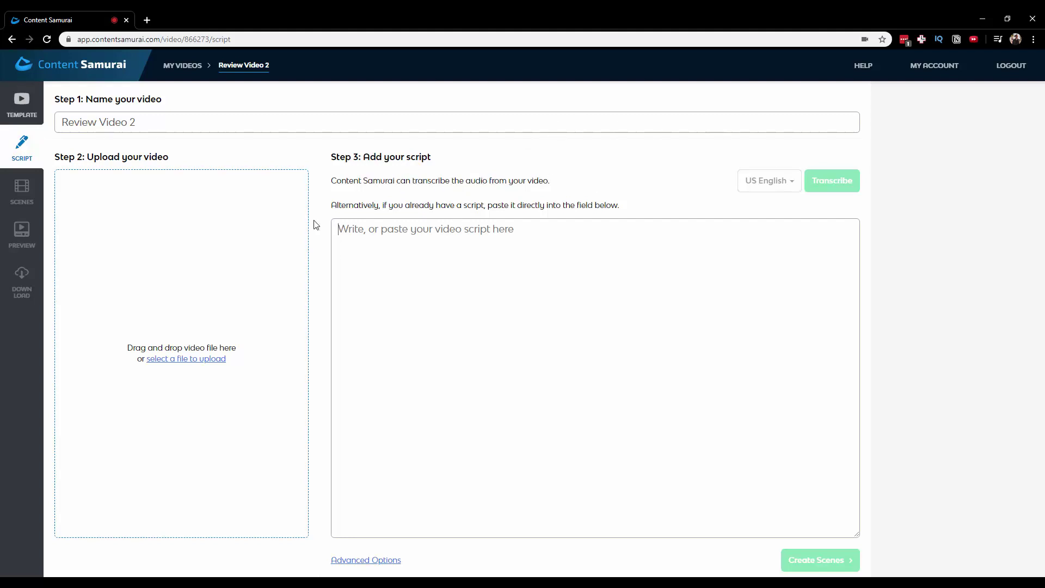
Step: Return to template selection and look through the Instant Ad templates and their filter options
{"action": "left_click", "coordinate": [23, 109]}
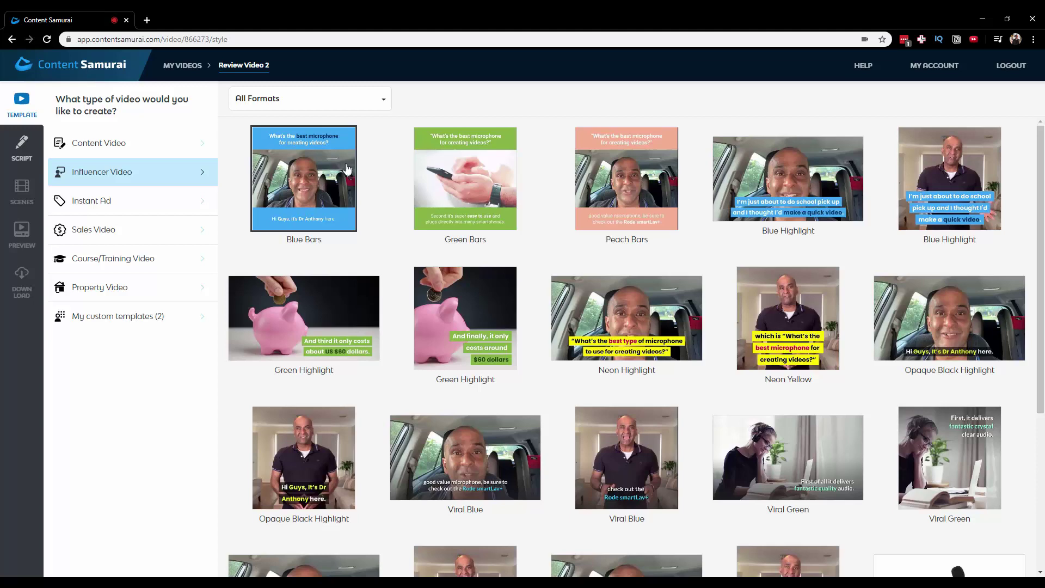
{"action": "left_click", "coordinate": [177, 204]}
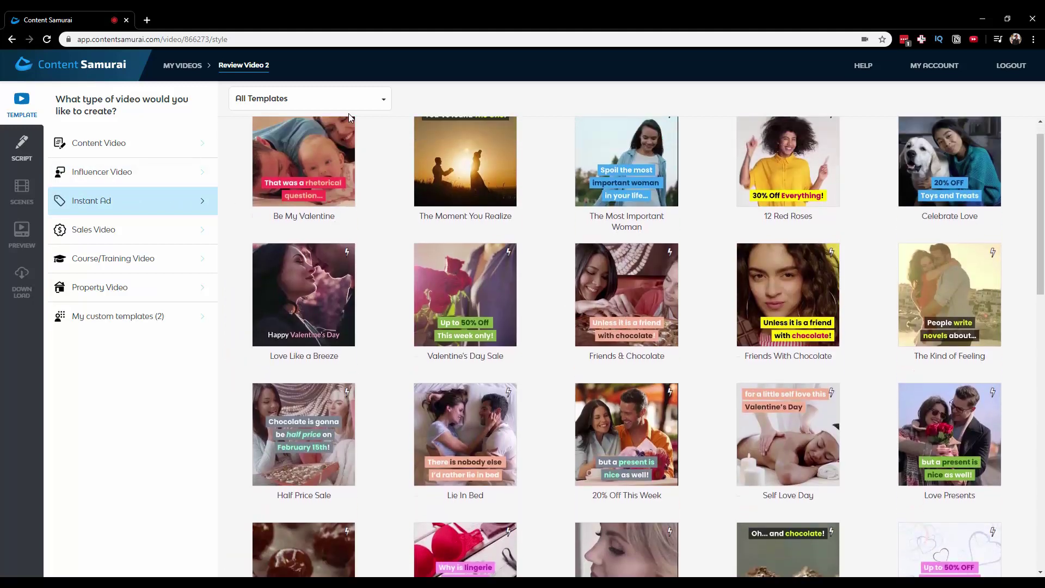
{"action": "left_click", "coordinate": [354, 98]}
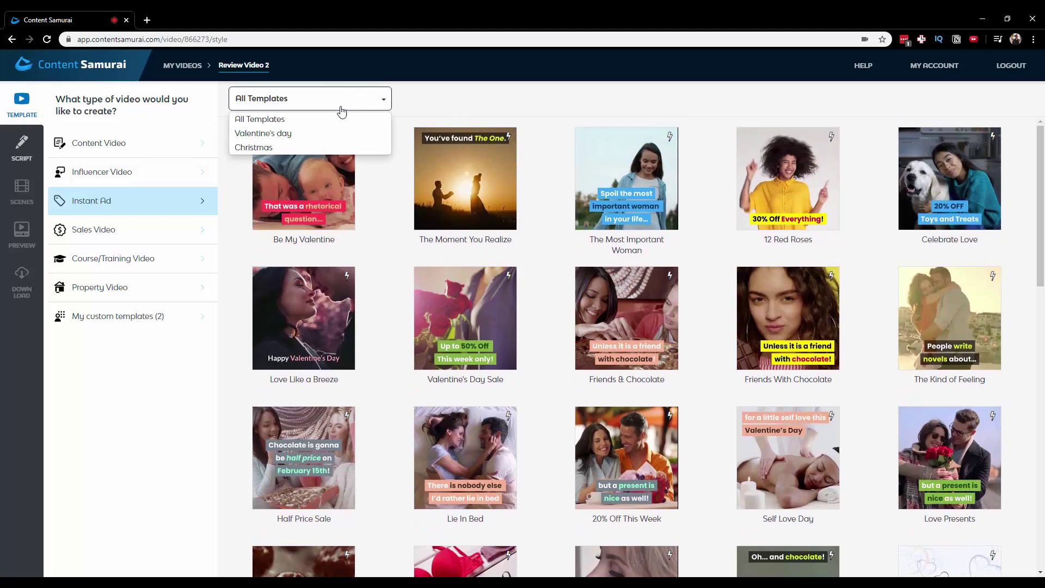
{"action": "left_click", "coordinate": [342, 111]}
{"action": "scroll", "coordinate": [375, 202], "scroll_direction": "down", "scroll_amount": 7}
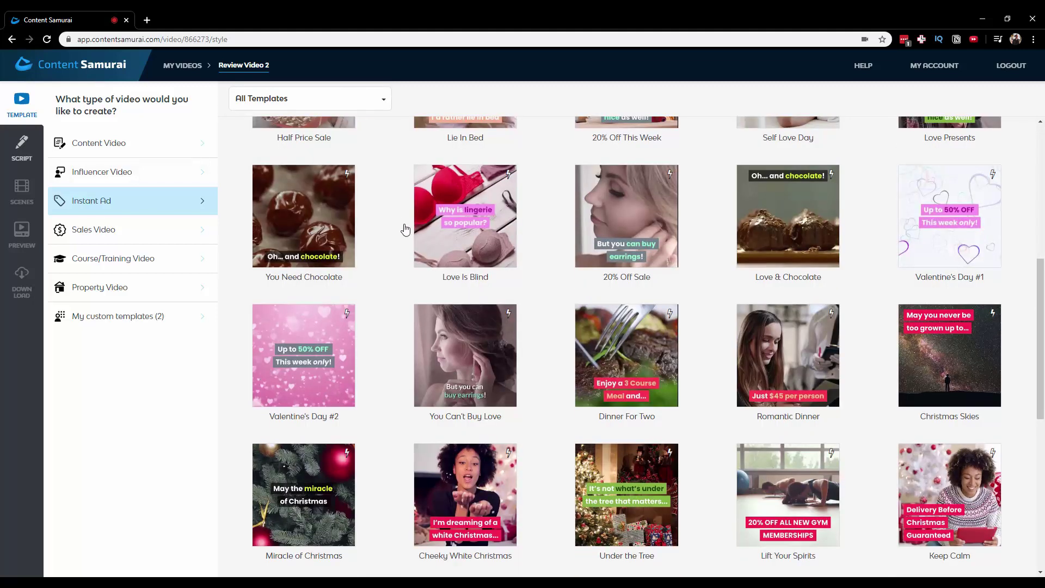
Step: Look through the templates in the Sales Video, Course/Training Video and Property Video categories
{"action": "left_click", "coordinate": [121, 234]}
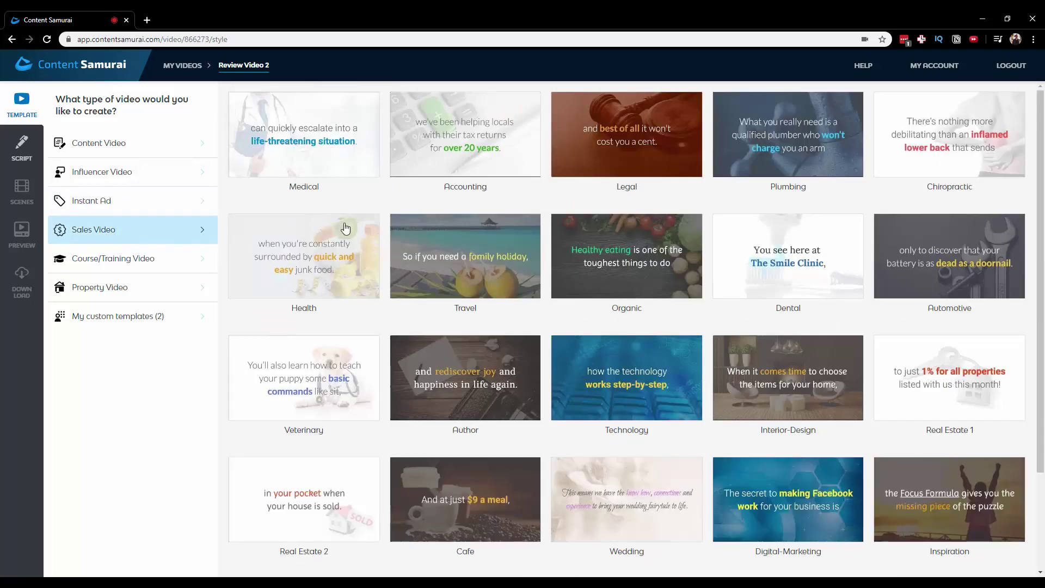
{"action": "scroll", "coordinate": [391, 205], "scroll_direction": "down", "scroll_amount": 2}
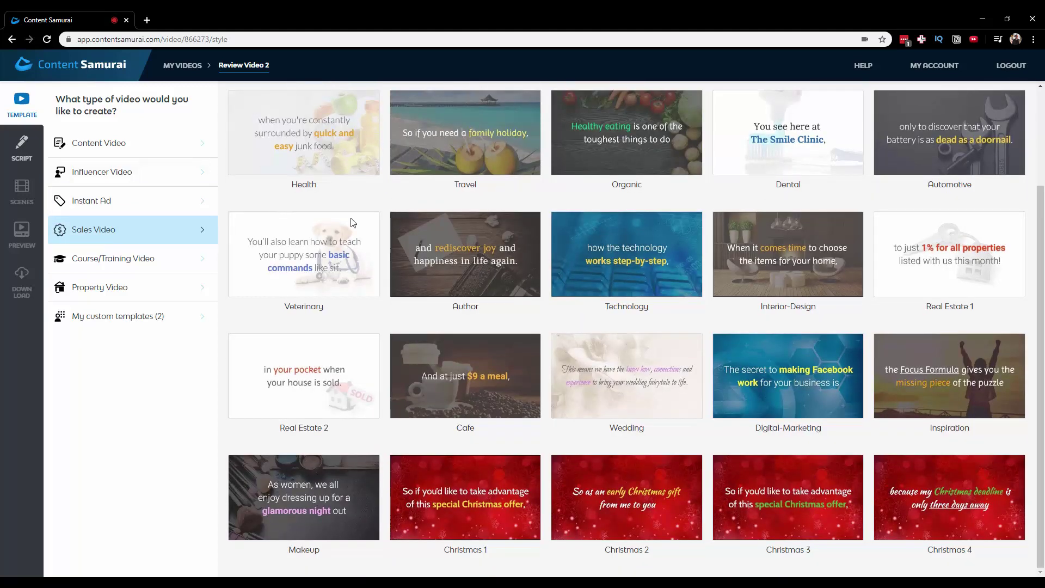
{"action": "left_click", "coordinate": [143, 259]}
{"action": "scroll", "coordinate": [295, 235], "scroll_direction": "down", "scroll_amount": 2}
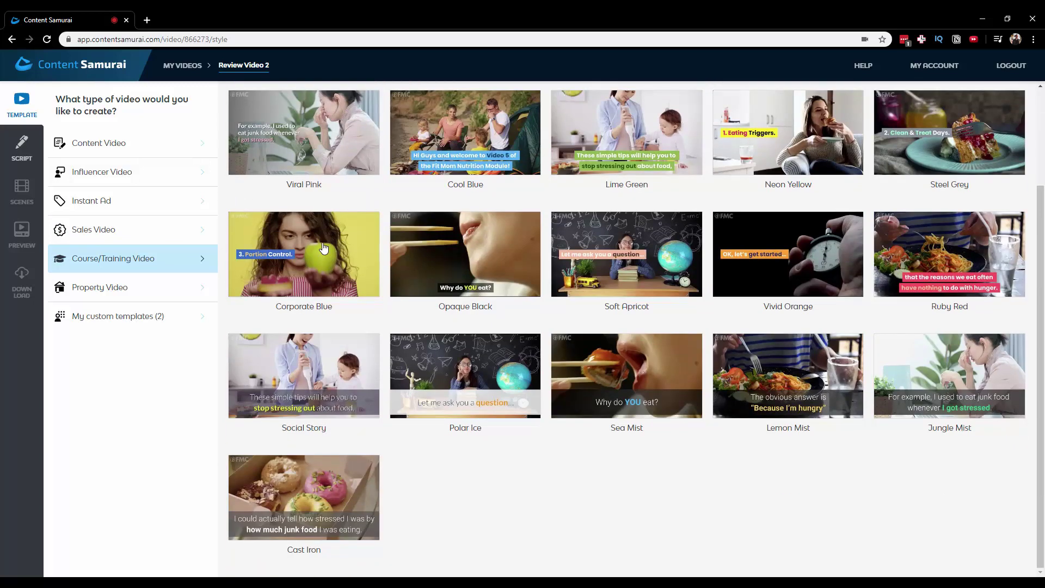
{"action": "scroll", "coordinate": [323, 248], "scroll_direction": "up", "scroll_amount": 2}
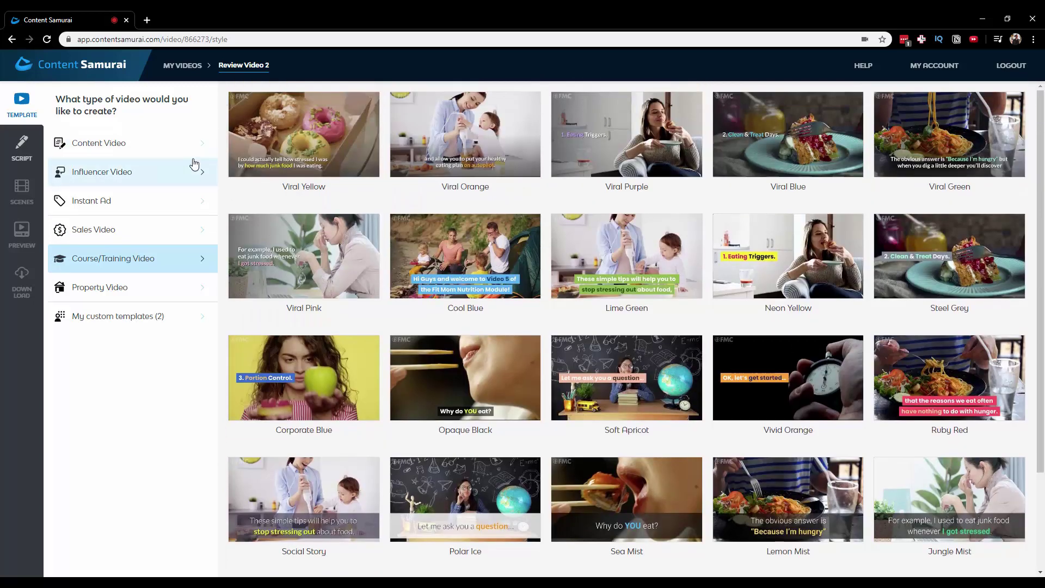
{"action": "left_click", "coordinate": [186, 283]}
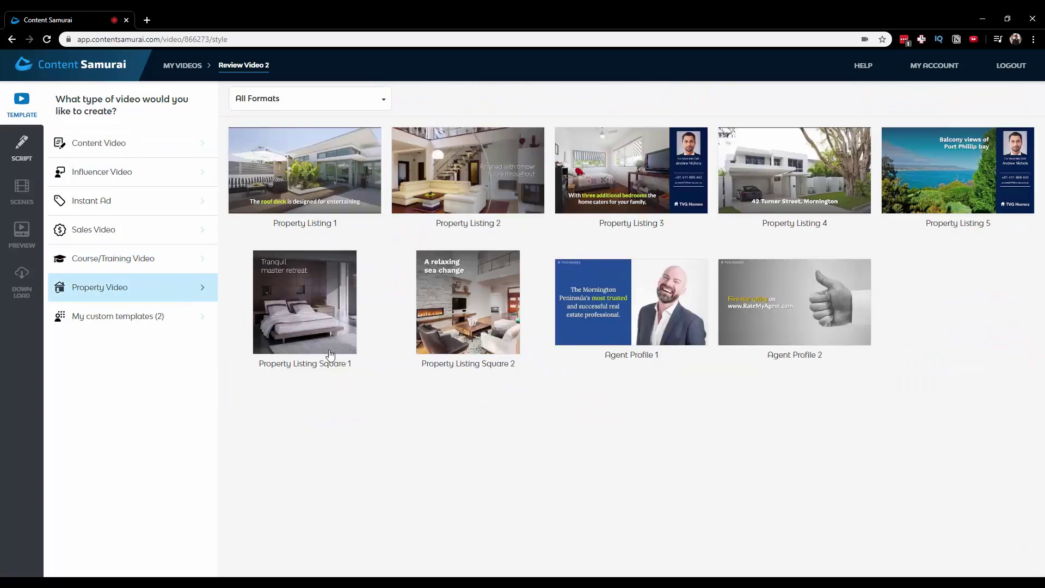
Step: Open the details of the square Cool Blue and square Neon Yellow templates in the Content Video category
{"action": "left_click", "coordinate": [154, 150]}
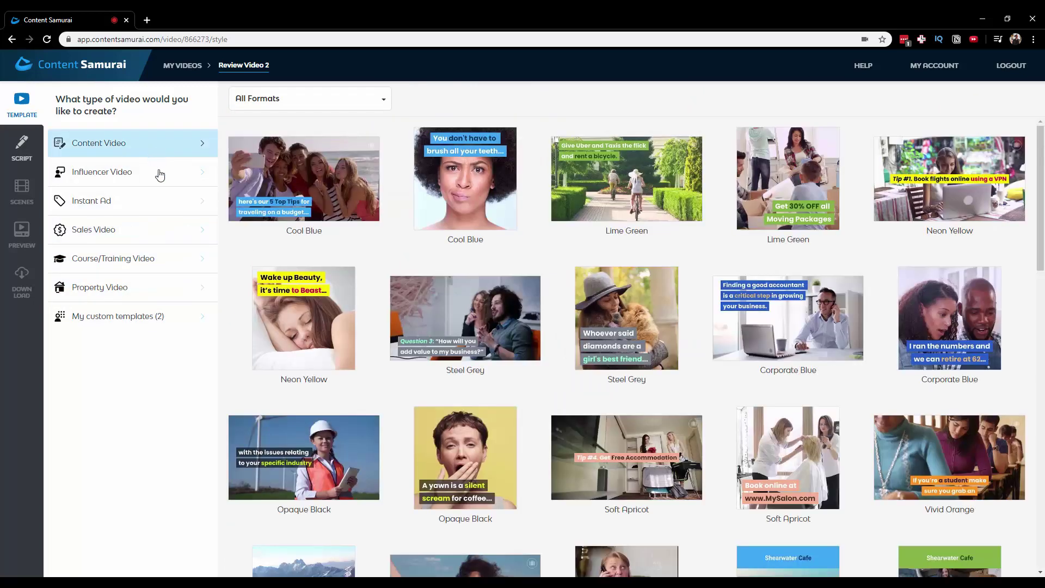
{"action": "left_click", "coordinate": [467, 195]}
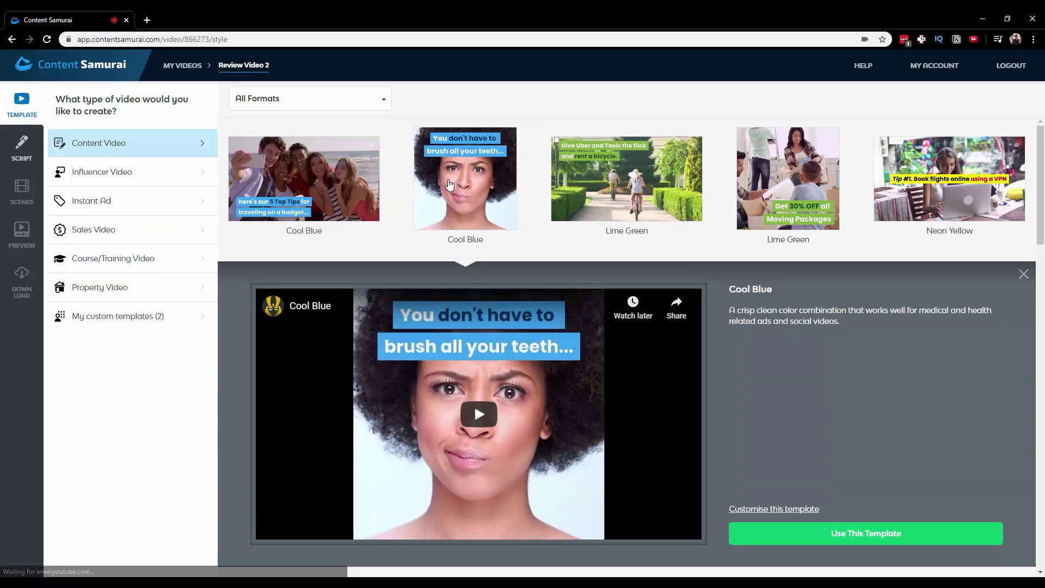
{"action": "scroll", "coordinate": [321, 374], "scroll_direction": "down", "scroll_amount": 5}
{"action": "left_click", "coordinate": [321, 373]}
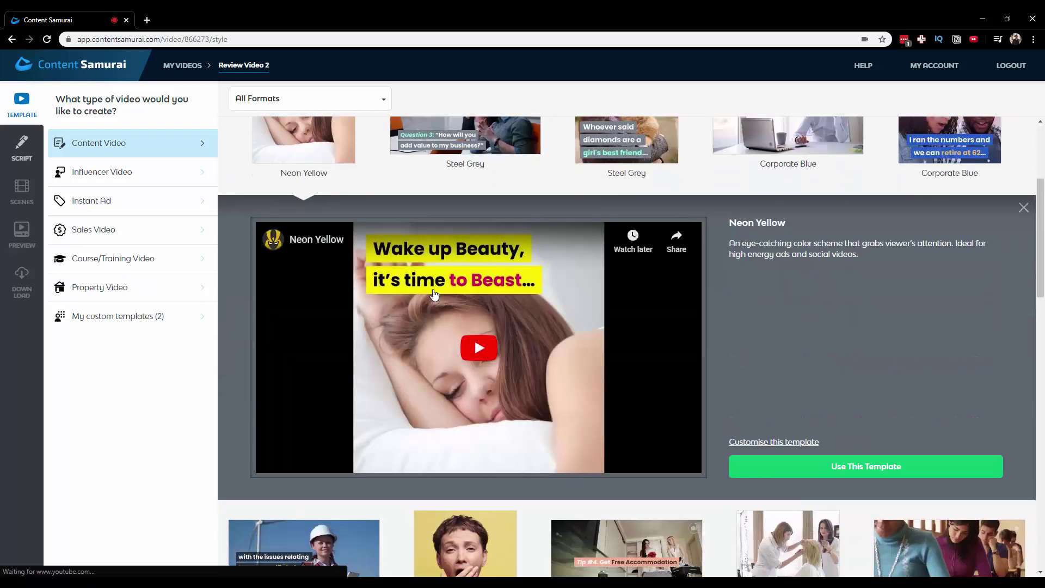
Step: Examine the Neon Yellow template's customization options, including the available font styles, and leave without saving
{"action": "left_click", "coordinate": [774, 441]}
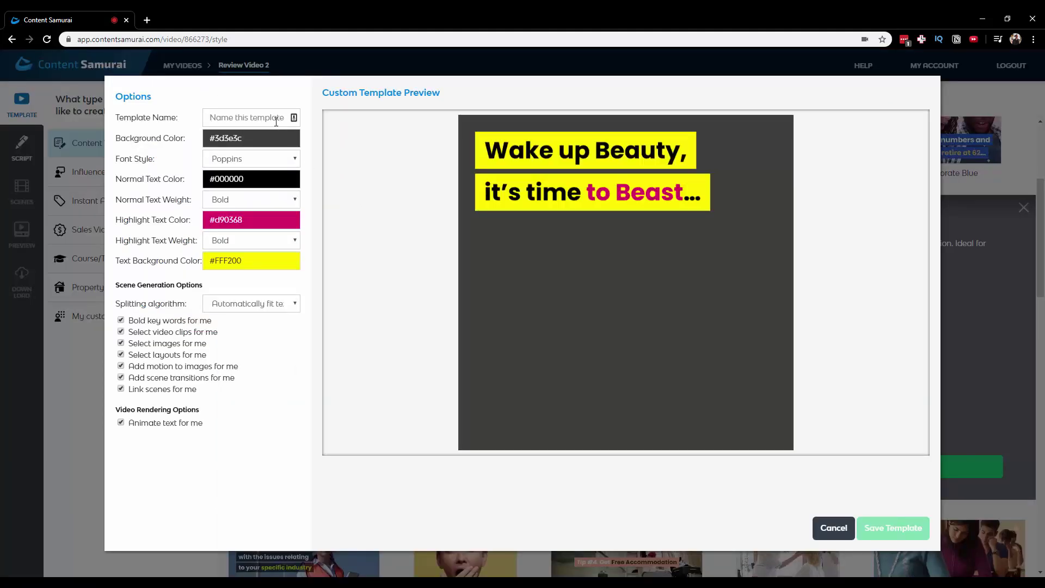
{"action": "left_click", "coordinate": [232, 114]}
{"action": "left_click", "coordinate": [229, 159]}
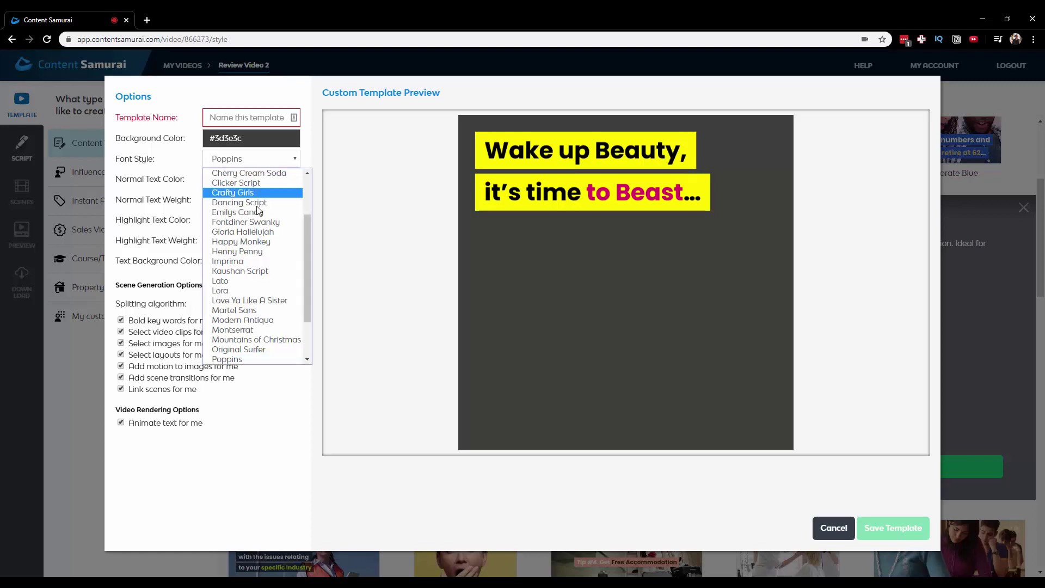
{"action": "scroll", "coordinate": [256, 212], "scroll_direction": "up", "scroll_amount": 3}
{"action": "scroll", "coordinate": [259, 210], "scroll_direction": "down", "scroll_amount": 1}
{"action": "scroll", "coordinate": [257, 211], "scroll_direction": "down", "scroll_amount": 4}
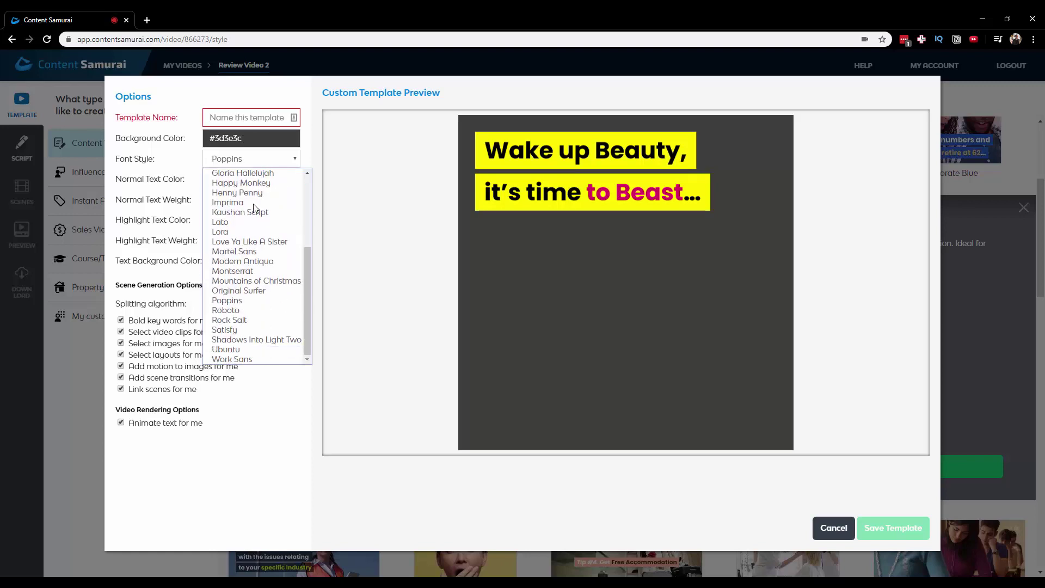
{"action": "left_click", "coordinate": [147, 181]}
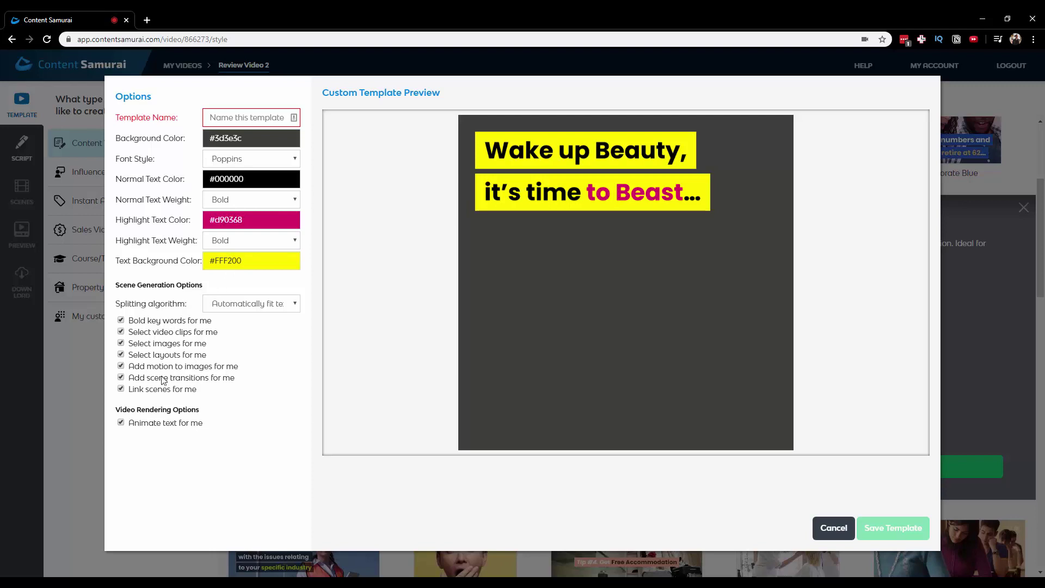
{"action": "left_click", "coordinate": [849, 525]}
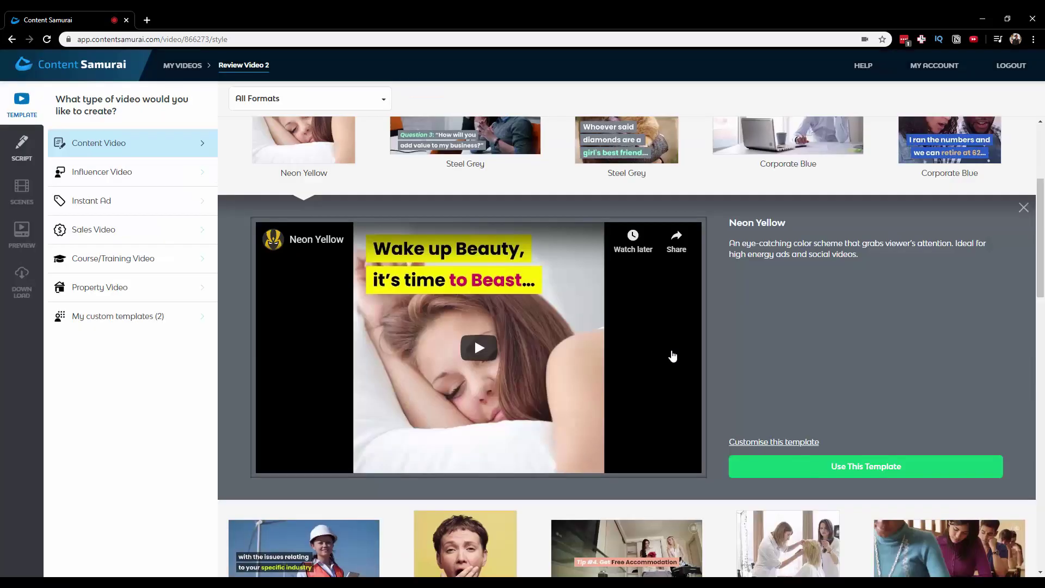
Step: Apply the square Cool Blue template from the Content Video category to the video
{"action": "scroll", "coordinate": [475, 337], "scroll_direction": "up", "scroll_amount": 3}
{"action": "left_click", "coordinate": [484, 210]}
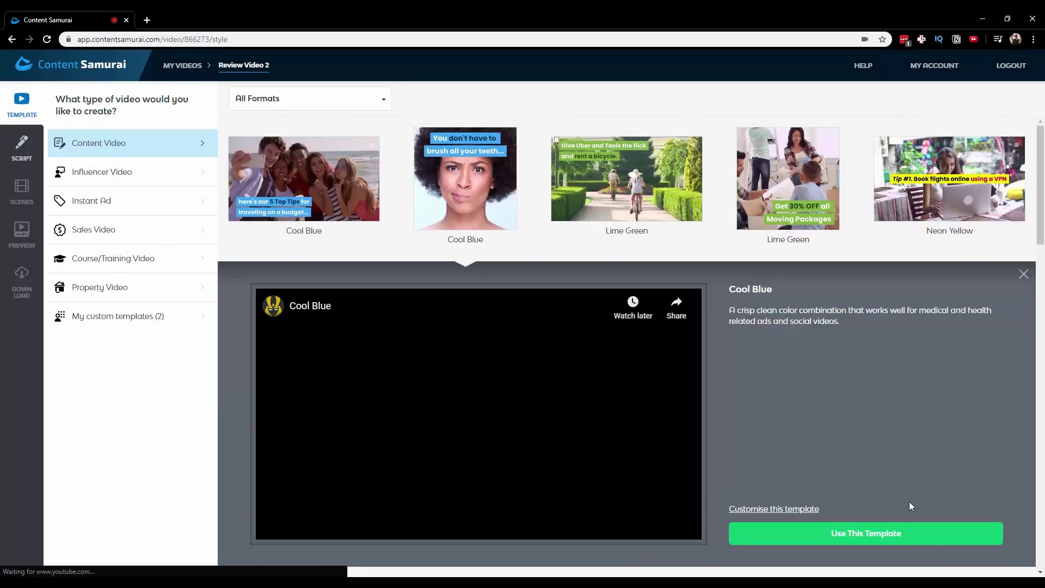
{"action": "left_click", "coordinate": [899, 537]}
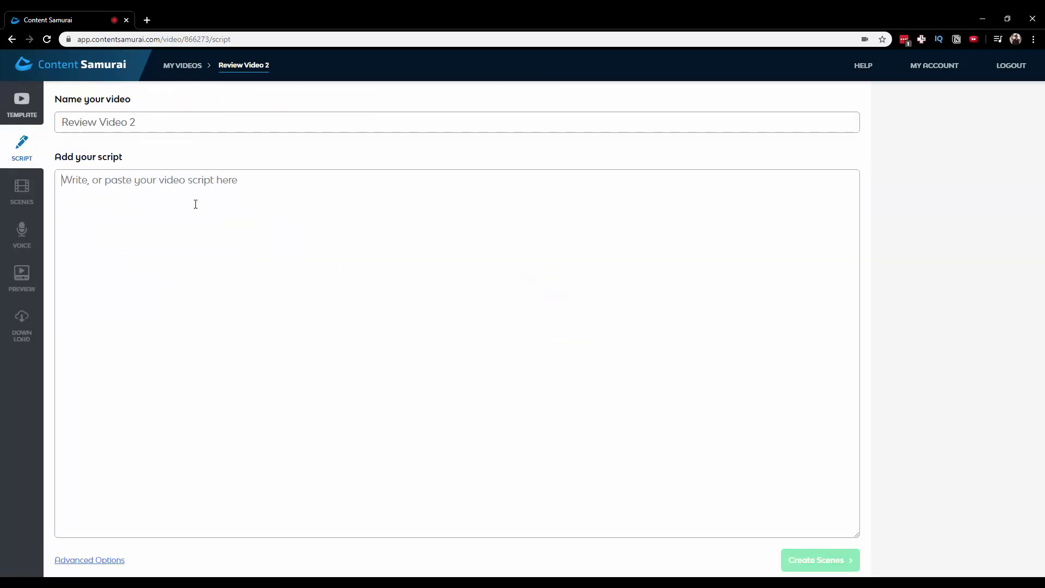
Step: Enter the twelve-line ocean script, from "Sometimes I dream about the ocean." through "And then the alarm rings."
{"action": "type", "text": "Sometimes I dream about the ocean. The ocean breeze. The tumbling waves. I see the surfers In their element. Joyful. Flowing. Satisfied. I dream I'm there with them. Free of all concerns. Just me and the vast expanse of the sea. And then the alarm rings."}
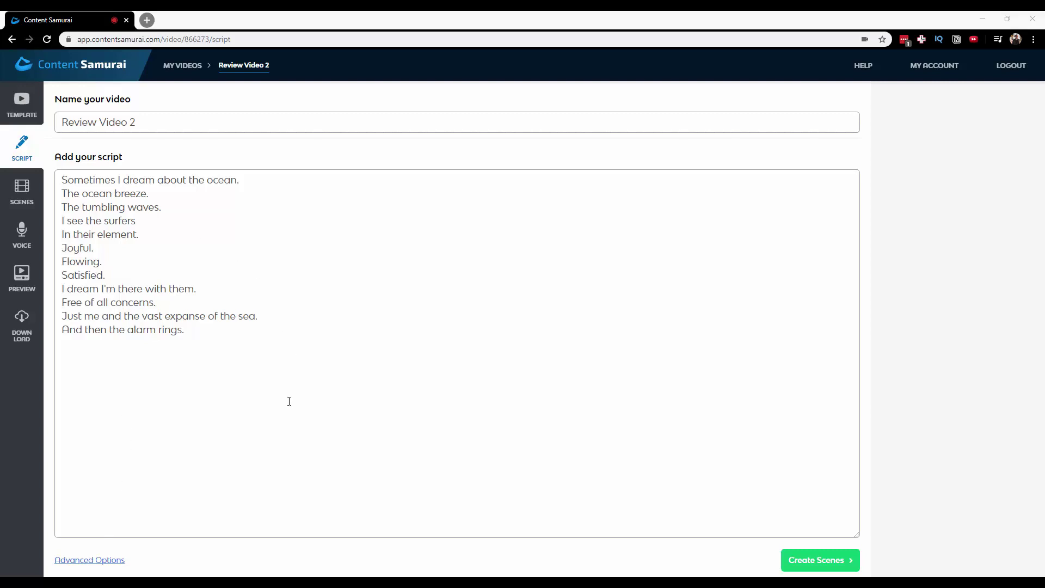
Step: Save the advanced options with Public Domain and Attribution image usage allowed, and create the scenes from the script
{"action": "left_click", "coordinate": [116, 561]}
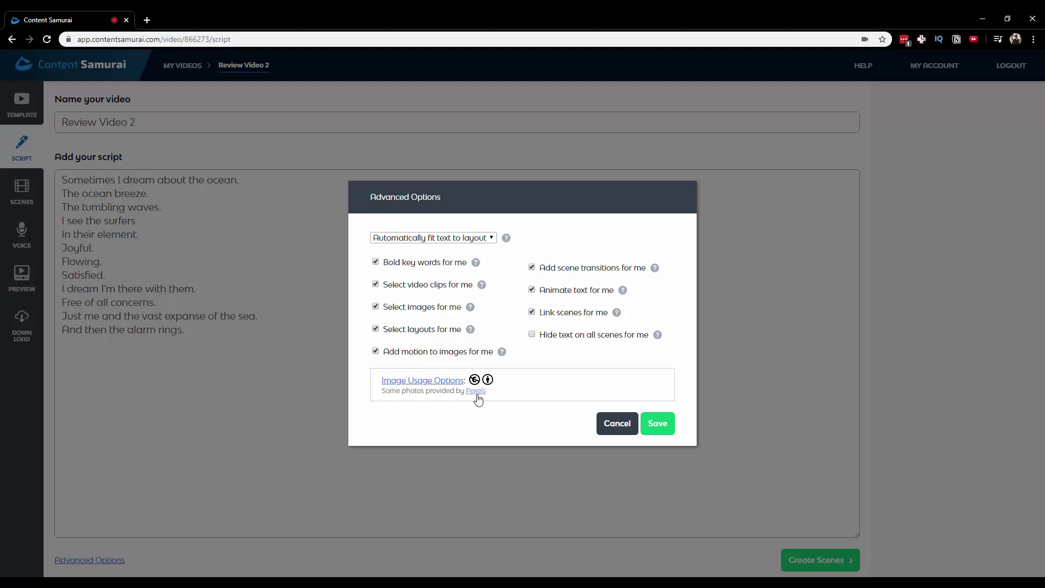
{"action": "left_click", "coordinate": [438, 382]}
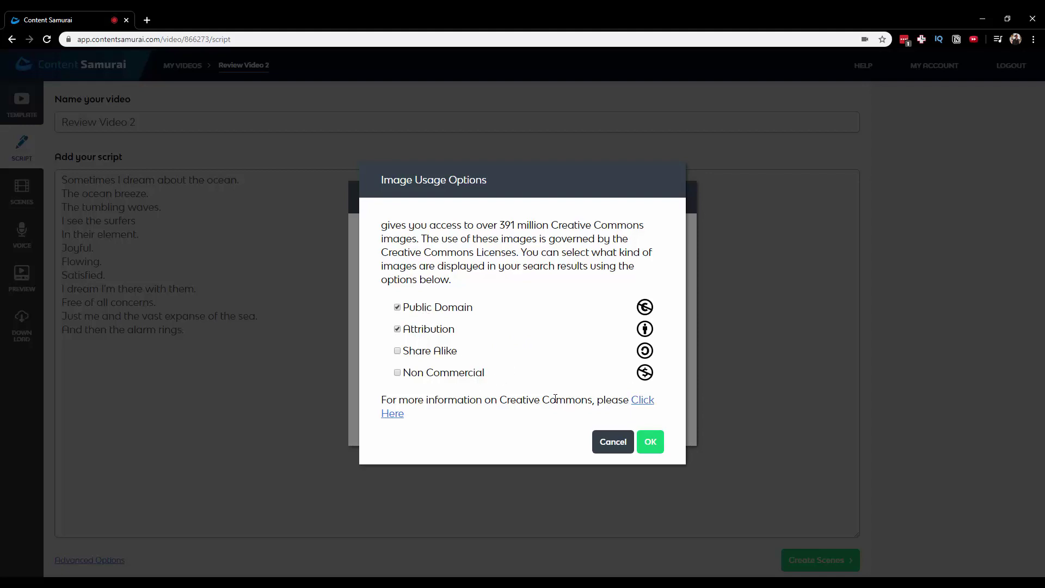
{"action": "left_click", "coordinate": [650, 441]}
{"action": "left_click", "coordinate": [659, 426]}
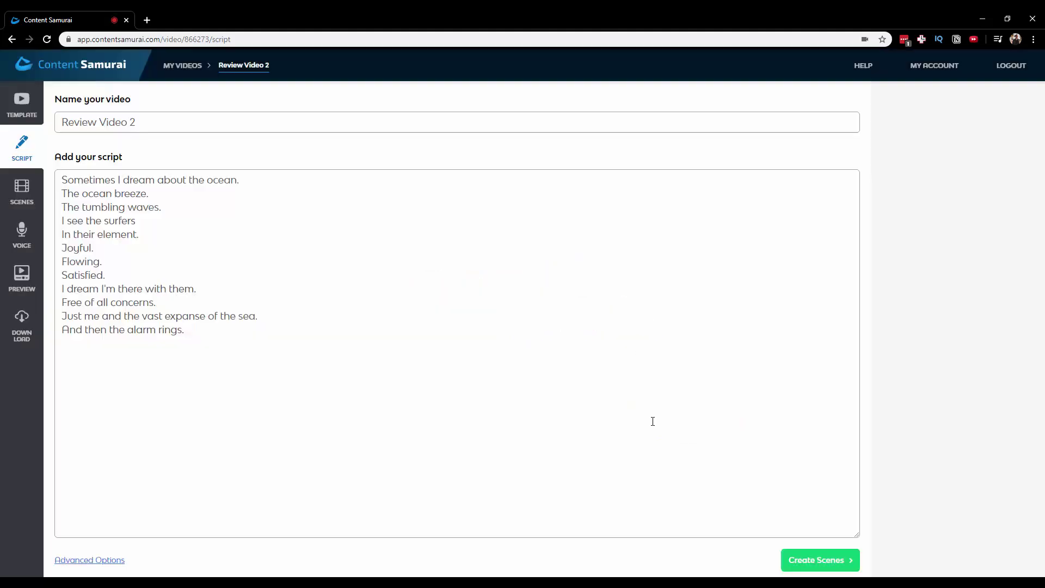
{"action": "left_click", "coordinate": [792, 560]}
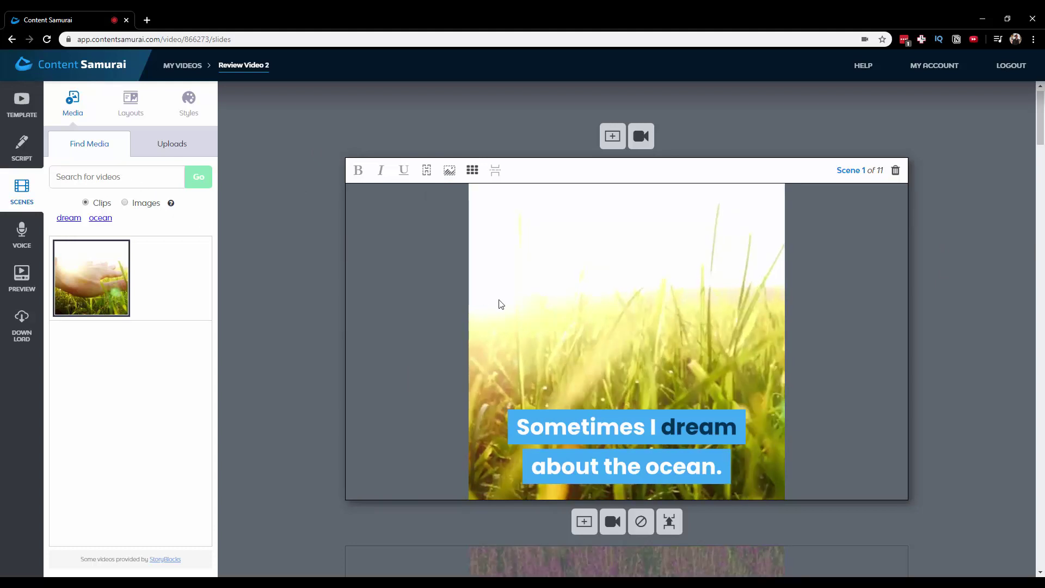
Step: Review the background clips and caption text of scenes 1 to 4
{"action": "scroll", "coordinate": [502, 304], "scroll_direction": "down", "scroll_amount": 1}
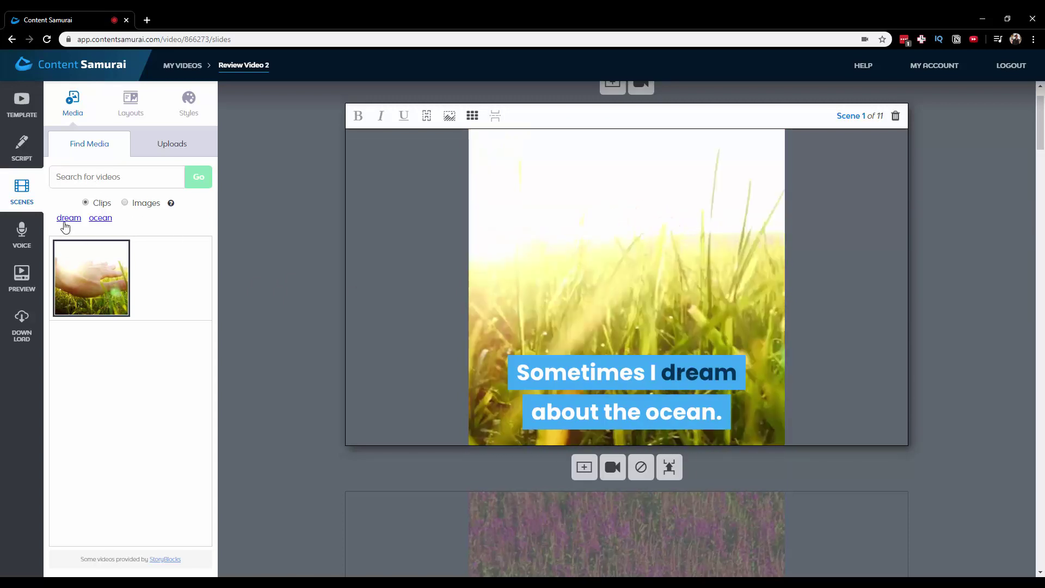
{"action": "scroll", "coordinate": [471, 293], "scroll_direction": "down", "scroll_amount": 3}
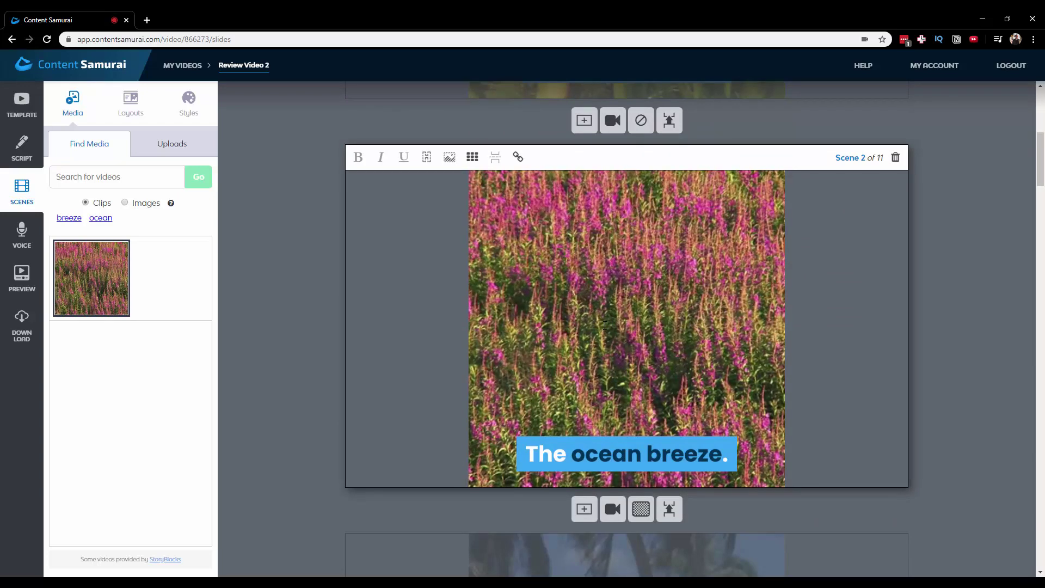
{"action": "scroll", "coordinate": [605, 325], "scroll_direction": "down", "scroll_amount": 3}
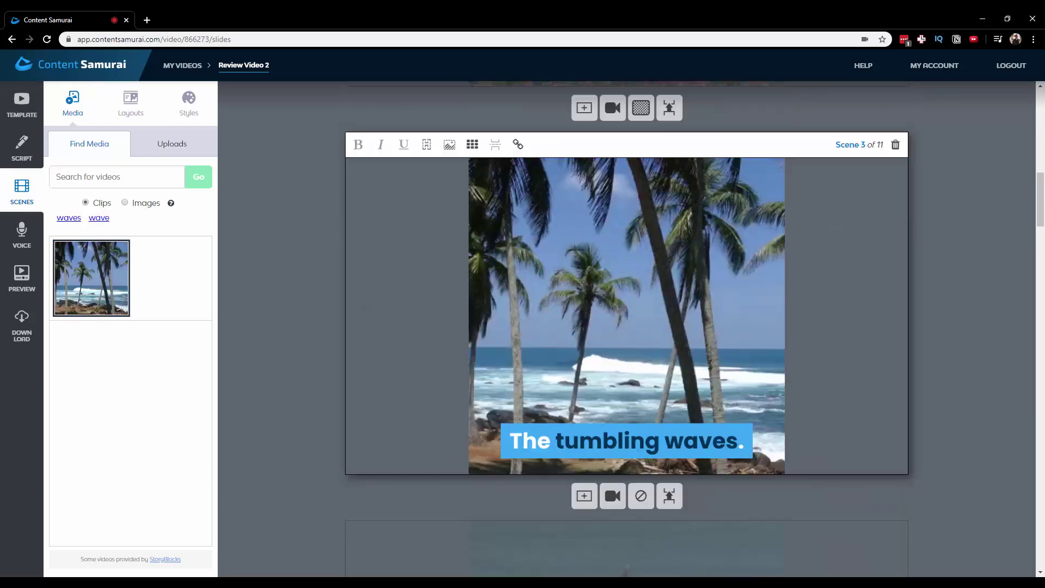
{"action": "scroll", "coordinate": [542, 329], "scroll_direction": "down", "scroll_amount": 3}
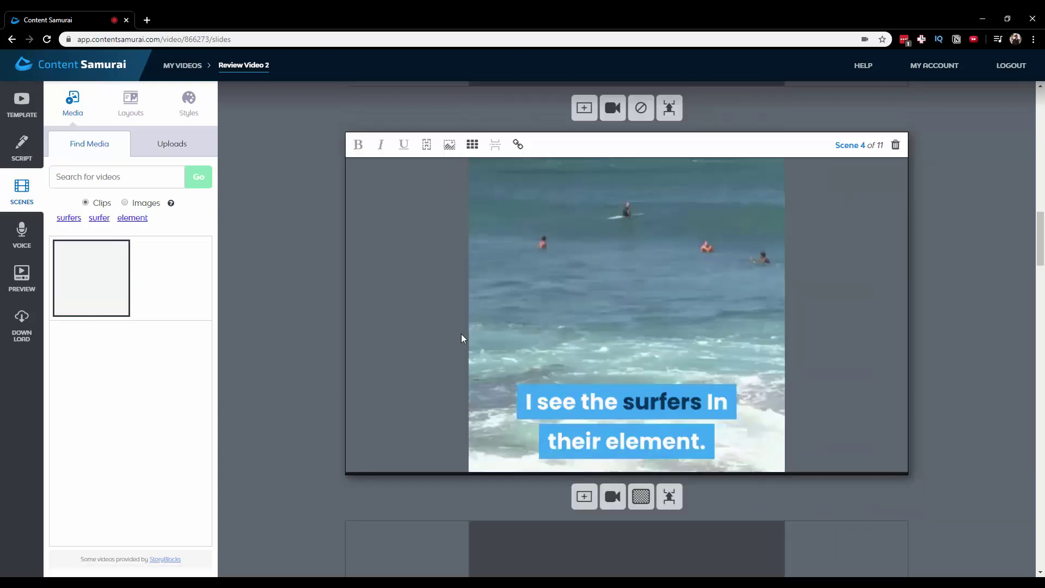
Step: Search clips for ocean and replace scene 1's background with the clip of dark waves under a sunset sky
{"action": "scroll", "coordinate": [608, 291], "scroll_direction": "down", "scroll_amount": 3}
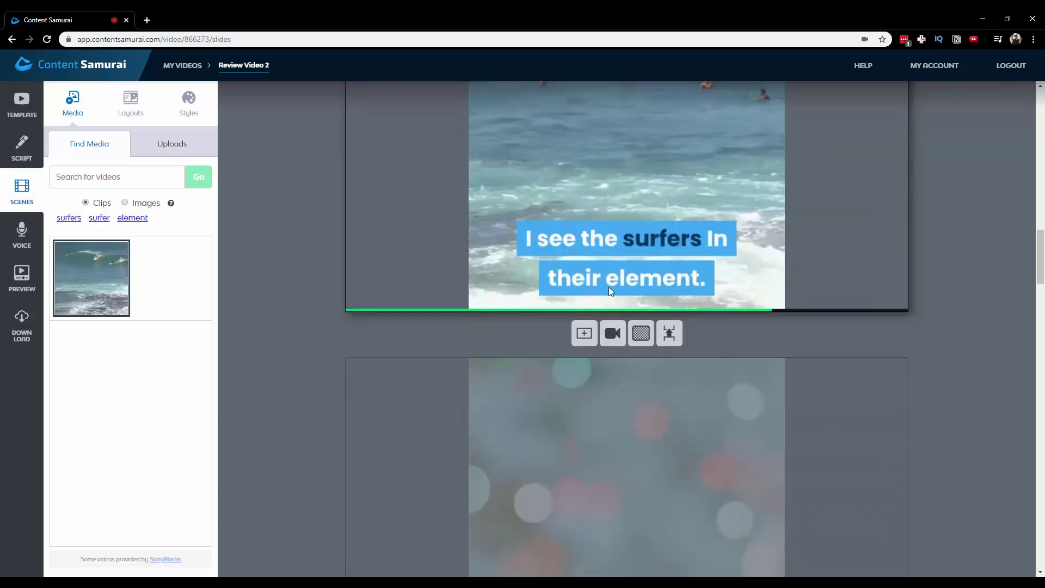
{"action": "scroll", "coordinate": [325, 314], "scroll_direction": "up", "scroll_amount": 20}
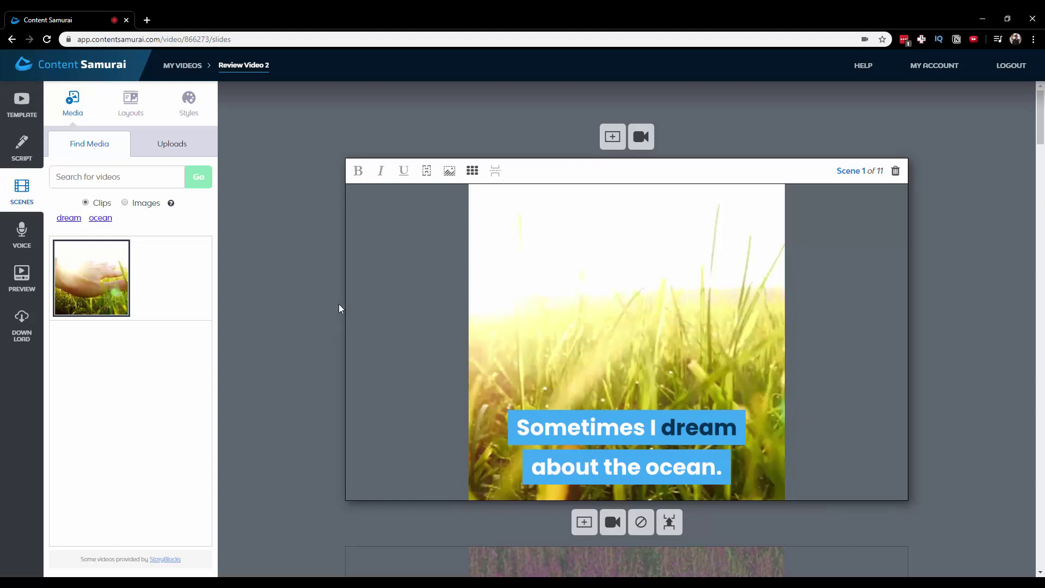
{"action": "left_click", "coordinate": [105, 221]}
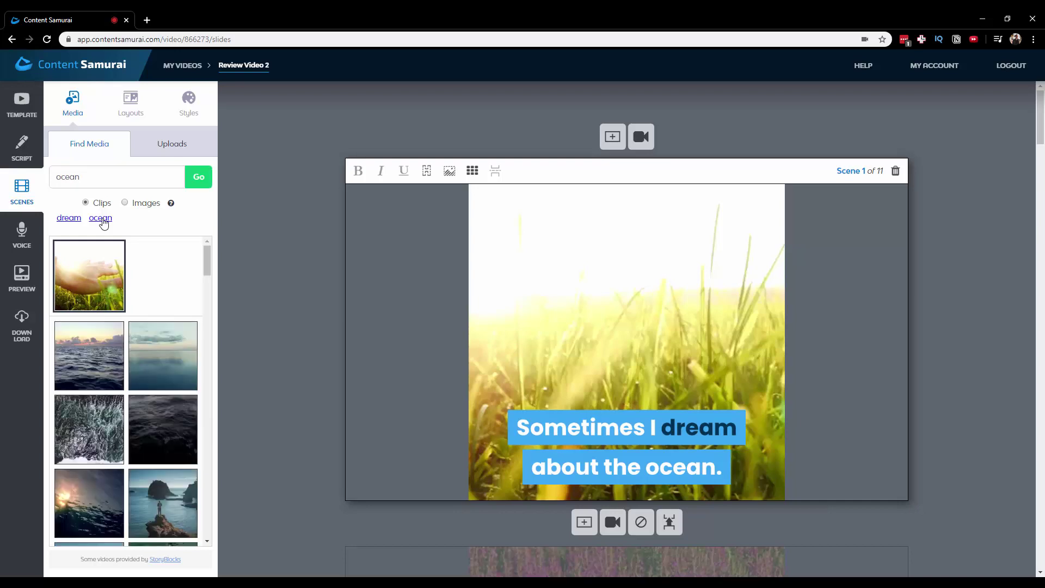
{"action": "scroll", "coordinate": [159, 361], "scroll_direction": "down", "scroll_amount": 1}
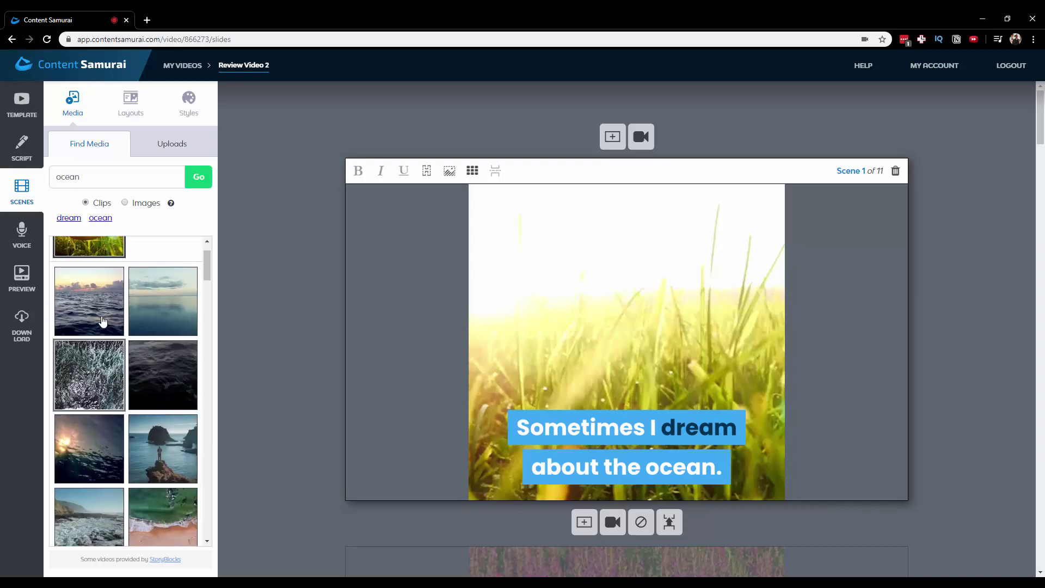
{"action": "scroll", "coordinate": [99, 381], "scroll_direction": "down", "scroll_amount": 2}
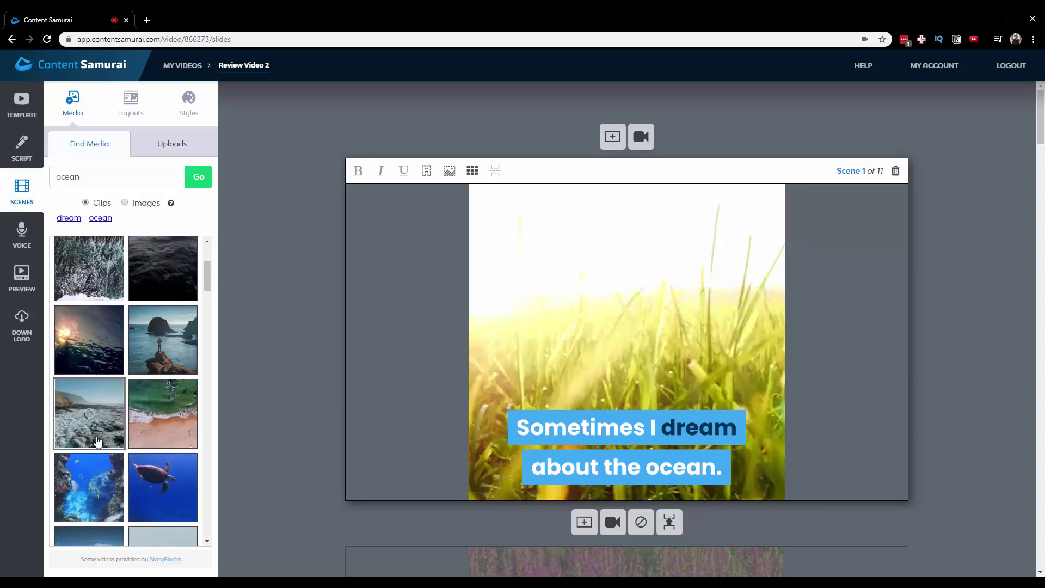
{"action": "scroll", "coordinate": [97, 439], "scroll_direction": "down", "scroll_amount": 8}
{"action": "scroll", "coordinate": [98, 430], "scroll_direction": "down", "scroll_amount": 10}
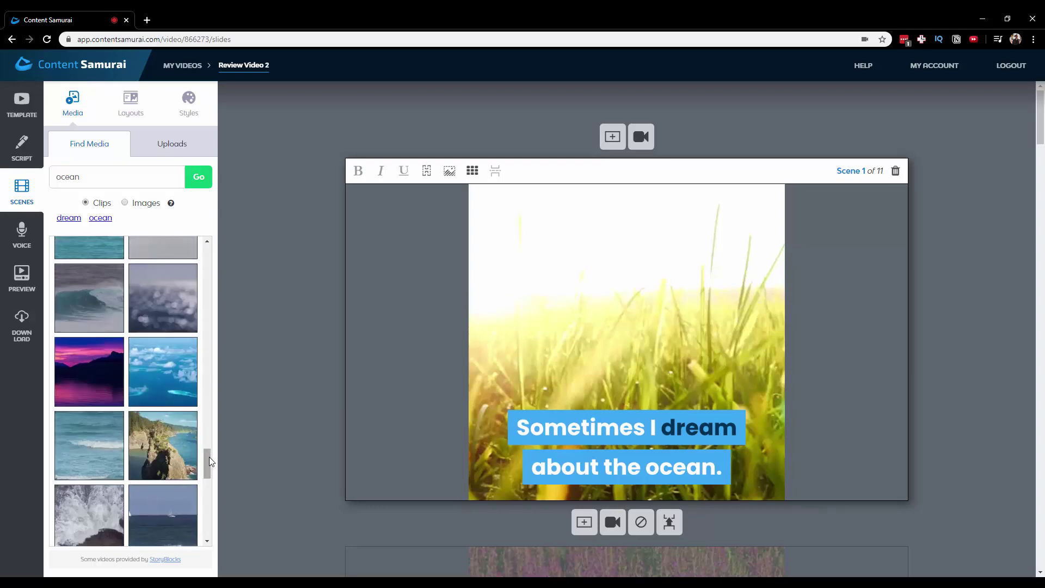
{"action": "scroll", "coordinate": [191, 423], "scroll_direction": "up", "scroll_amount": 20}
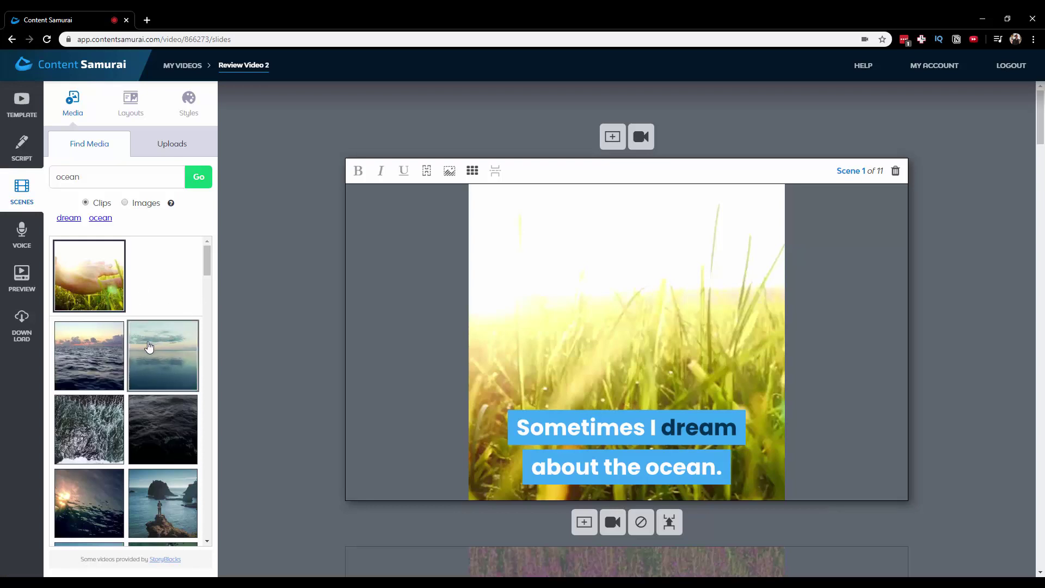
{"action": "left_click", "coordinate": [92, 351]}
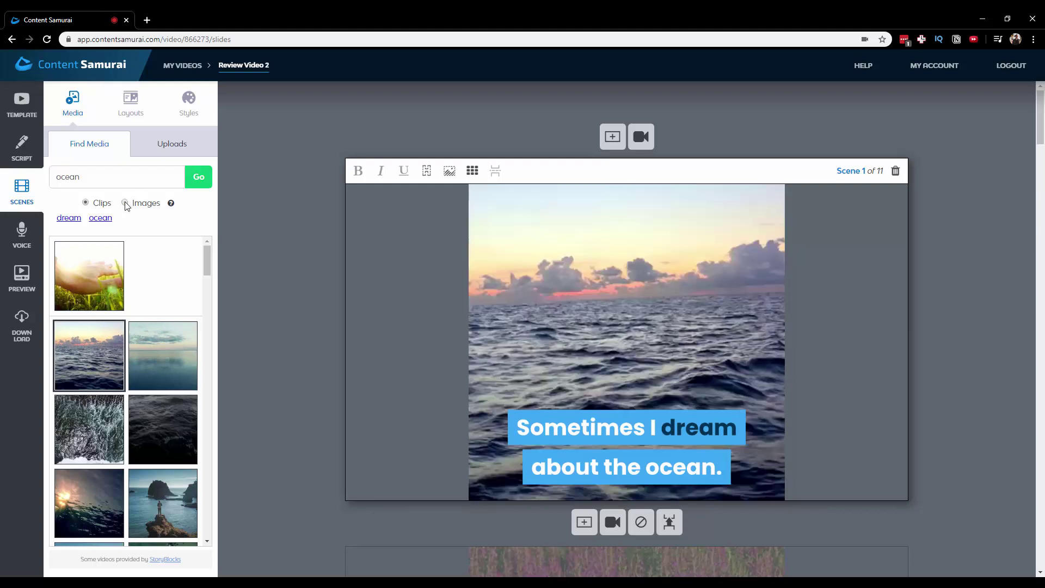
Step: Browse the still images offered for ocean in scene 1, and return to the video clips
{"action": "left_click", "coordinate": [125, 203]}
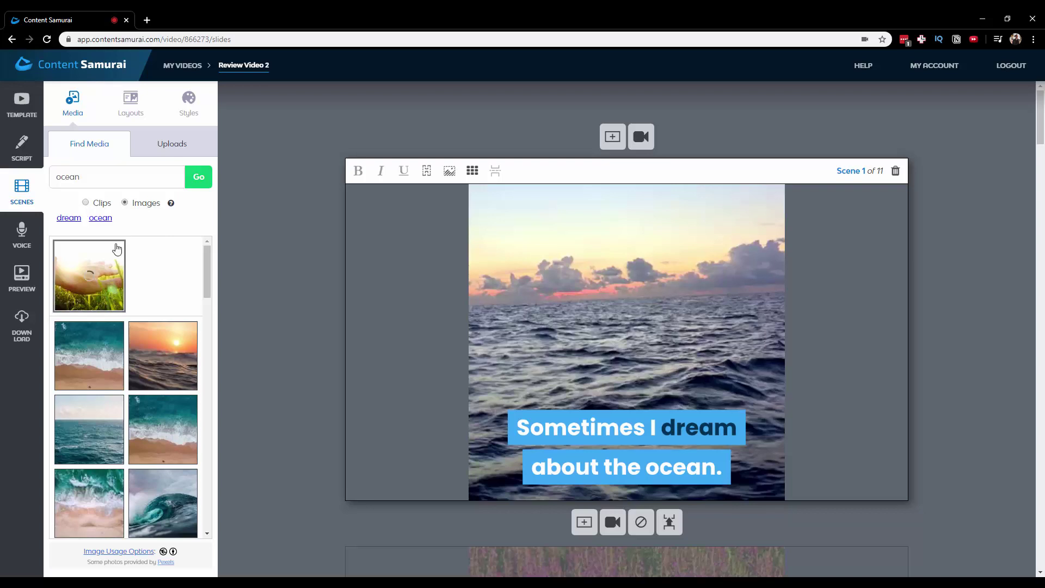
{"action": "scroll", "coordinate": [155, 291], "scroll_direction": "down", "scroll_amount": 3}
{"action": "scroll", "coordinate": [161, 296], "scroll_direction": "down", "scroll_amount": 6}
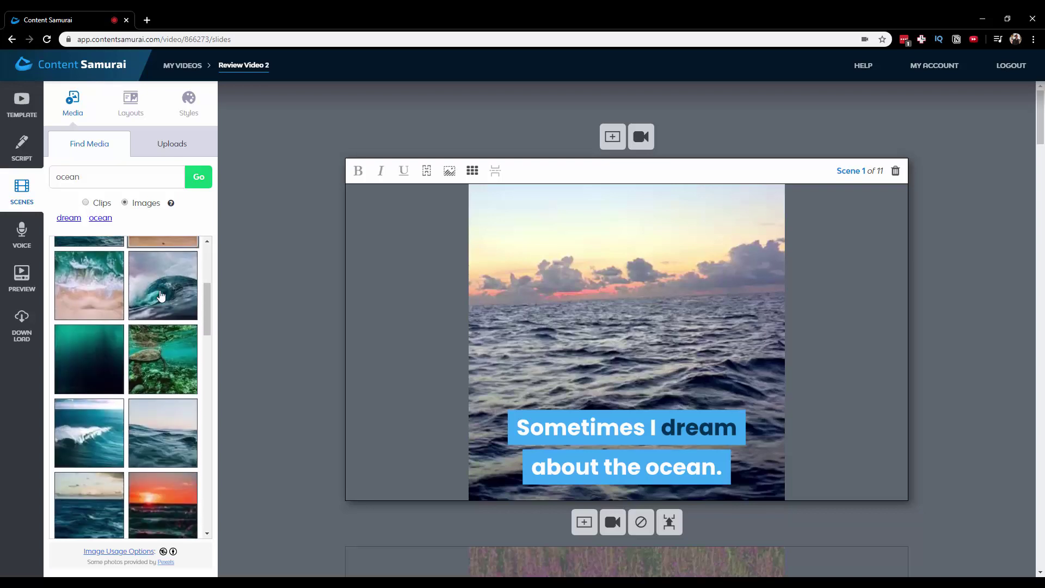
{"action": "scroll", "coordinate": [157, 290], "scroll_direction": "up", "scroll_amount": 10}
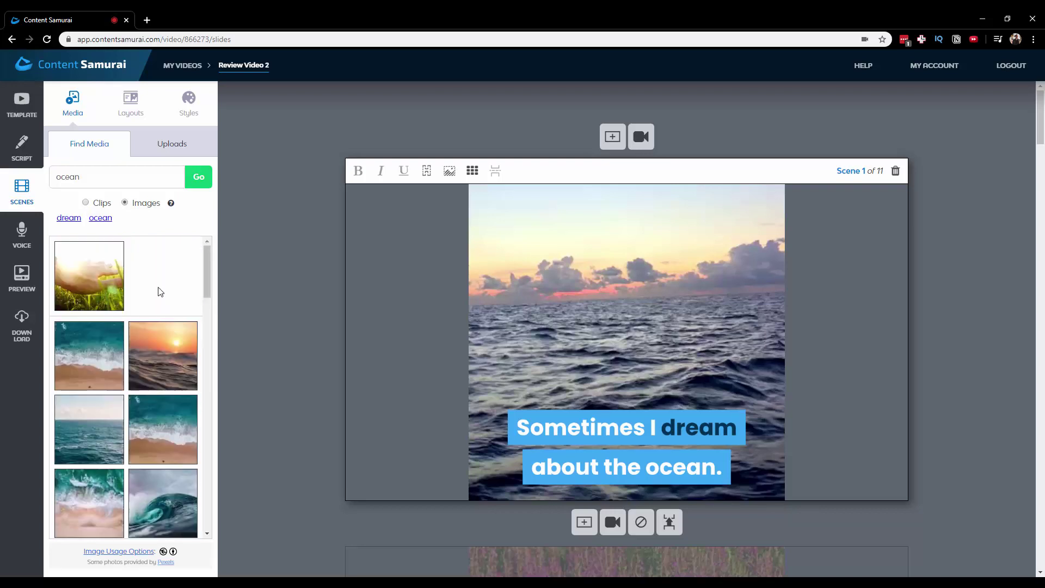
{"action": "left_click", "coordinate": [100, 205]}
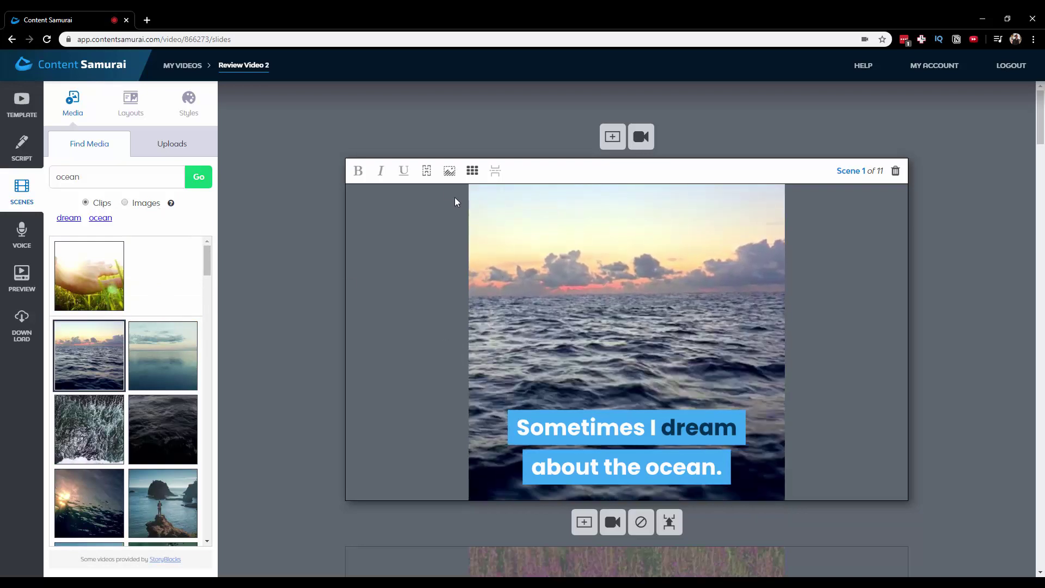
Step: Hide the background media of scene 1 and place its caption in the centre of the frame
{"action": "left_click", "coordinate": [427, 170]}
{"action": "left_click", "coordinate": [427, 170]}
{"action": "left_click", "coordinate": [450, 171]}
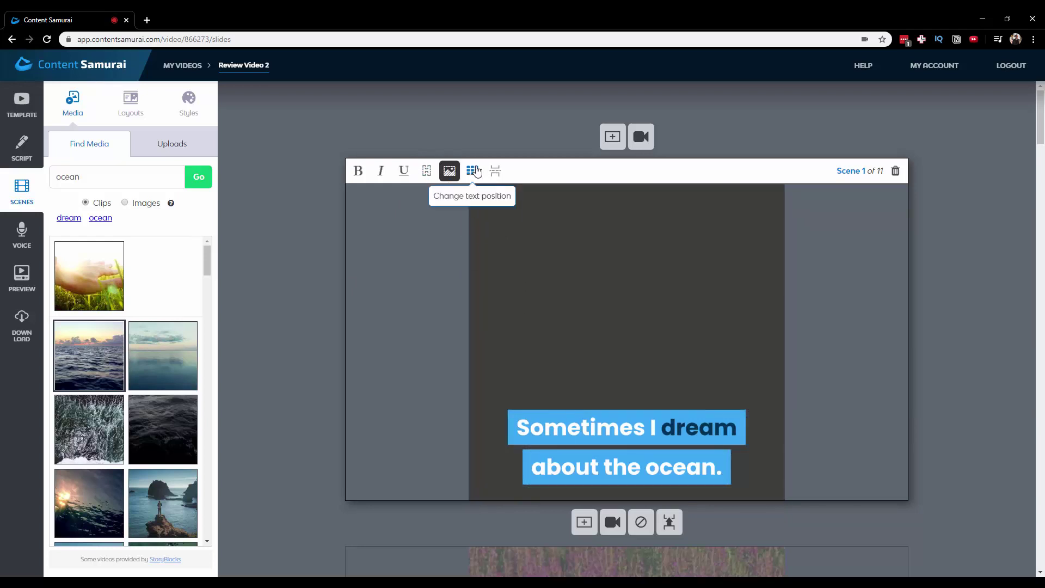
{"action": "left_click", "coordinate": [473, 171]}
{"action": "left_click", "coordinate": [489, 208]}
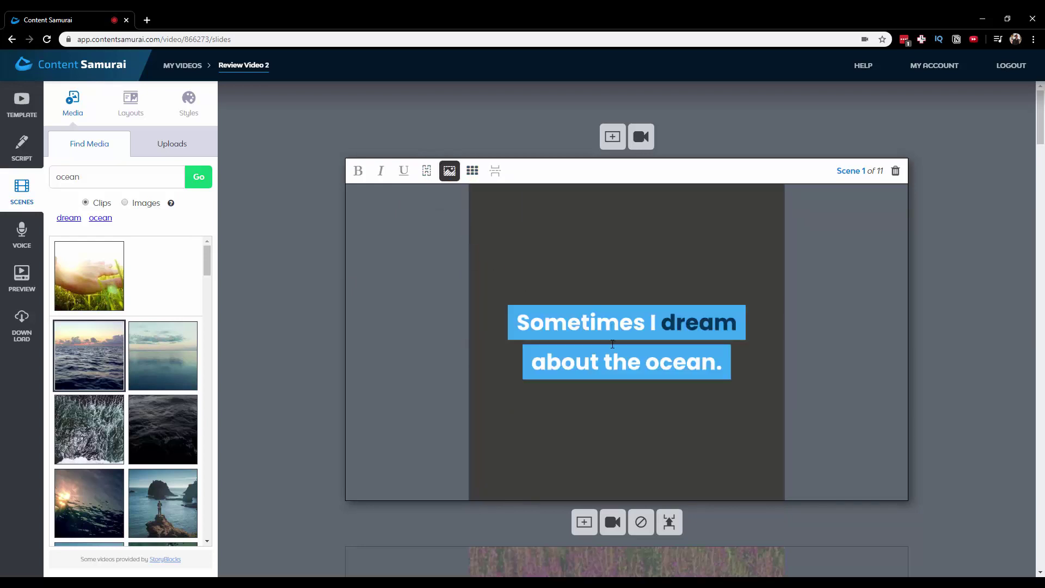
Step: Try scene 1's caption in the lower-right corner, and place it at the middle-left of the frame
{"action": "left_click", "coordinate": [587, 308]}
{"action": "left_click", "coordinate": [535, 290]}
{"action": "left_click_drag", "start_coordinate": [535, 290], "coordinate": [485, 195]}
{"action": "left_click", "coordinate": [472, 171]}
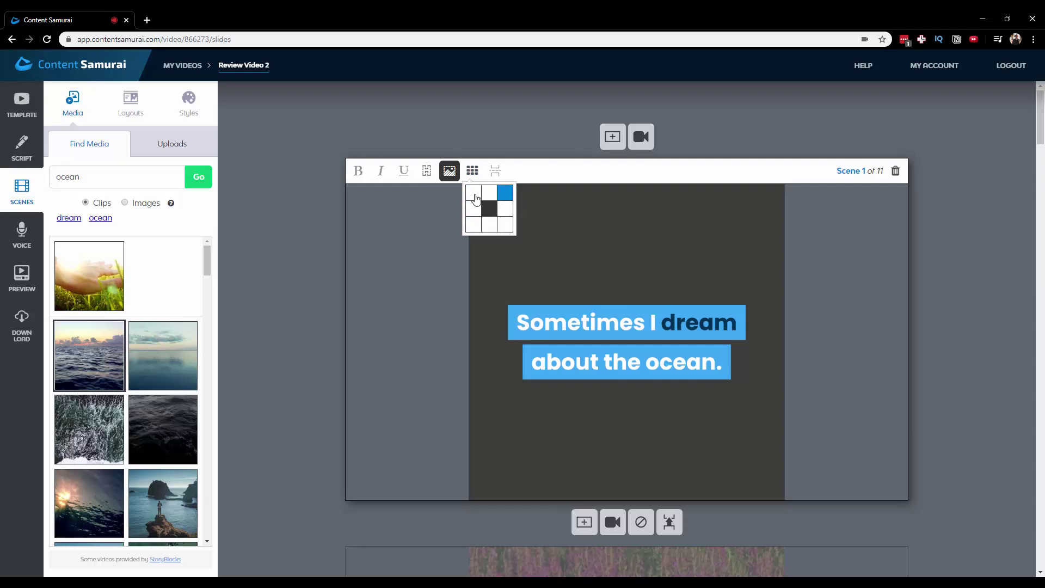
{"action": "left_click", "coordinate": [473, 192]}
{"action": "left_click", "coordinate": [506, 224]}
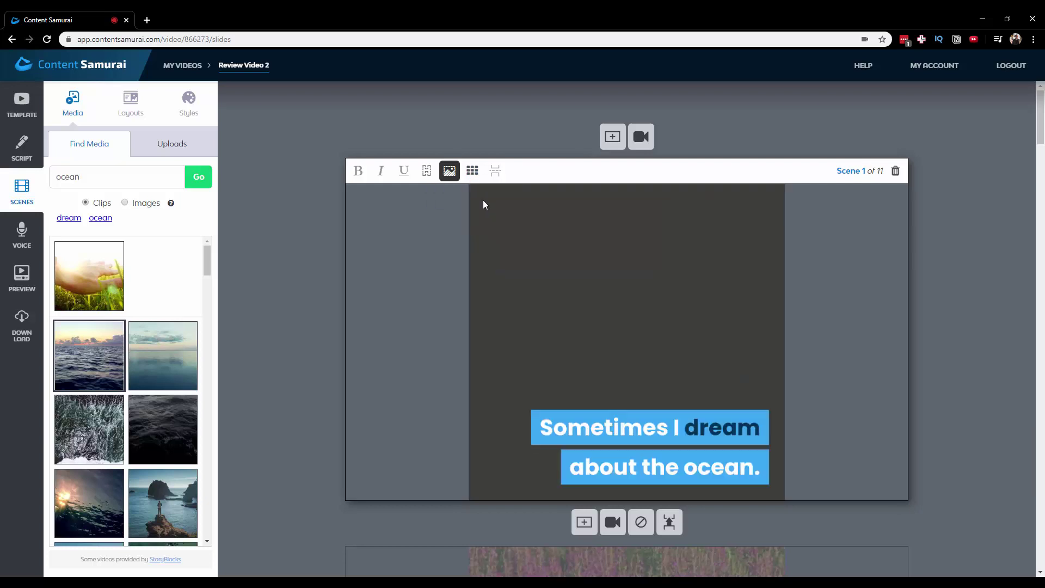
{"action": "left_click", "coordinate": [472, 171]}
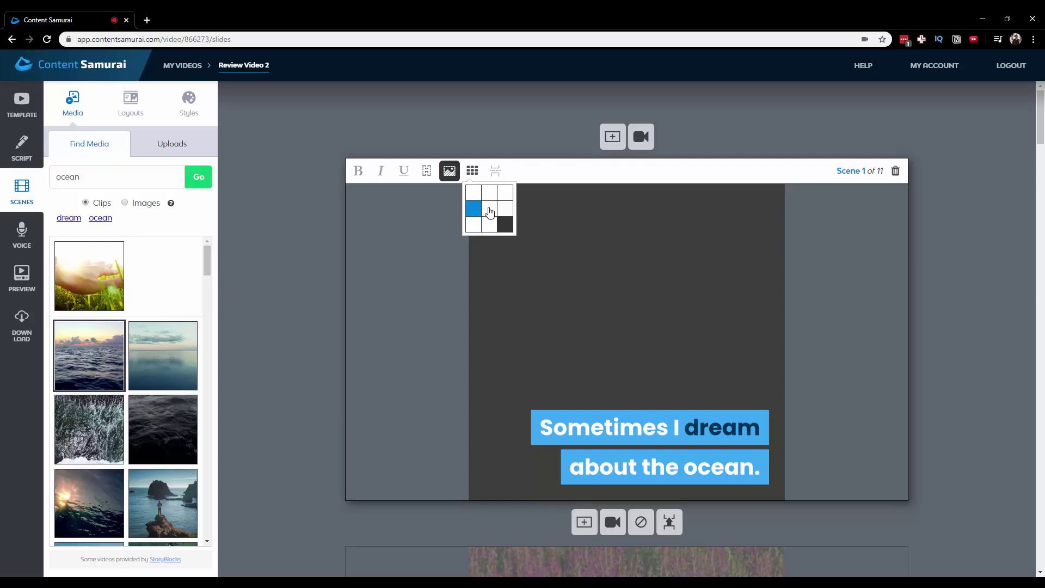
{"action": "left_click", "coordinate": [473, 208]}
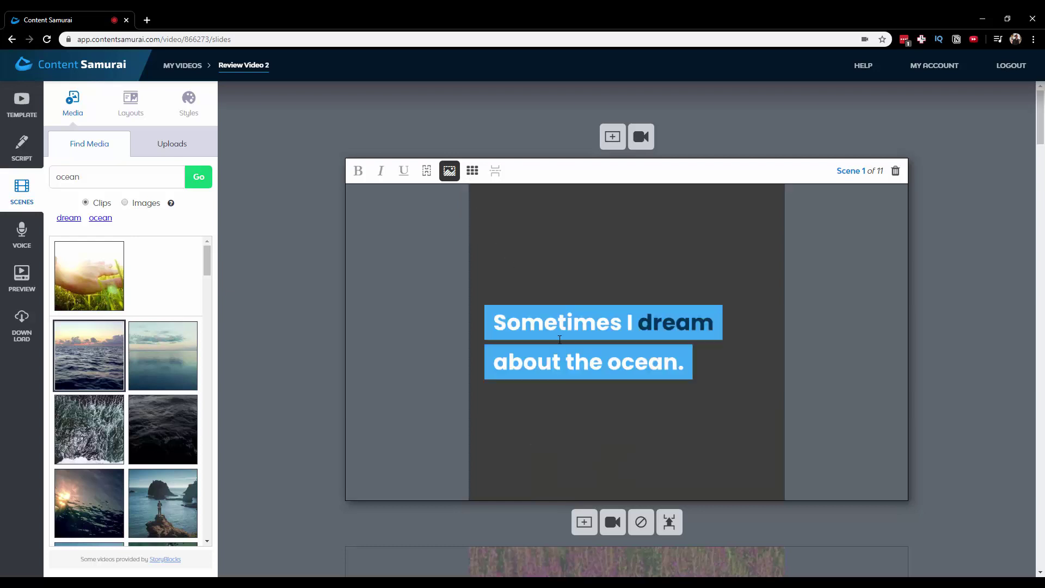
{"action": "double_click", "coordinate": [662, 320]}
{"action": "left_click", "coordinate": [624, 326]}
{"action": "type", "text": "afsd"}
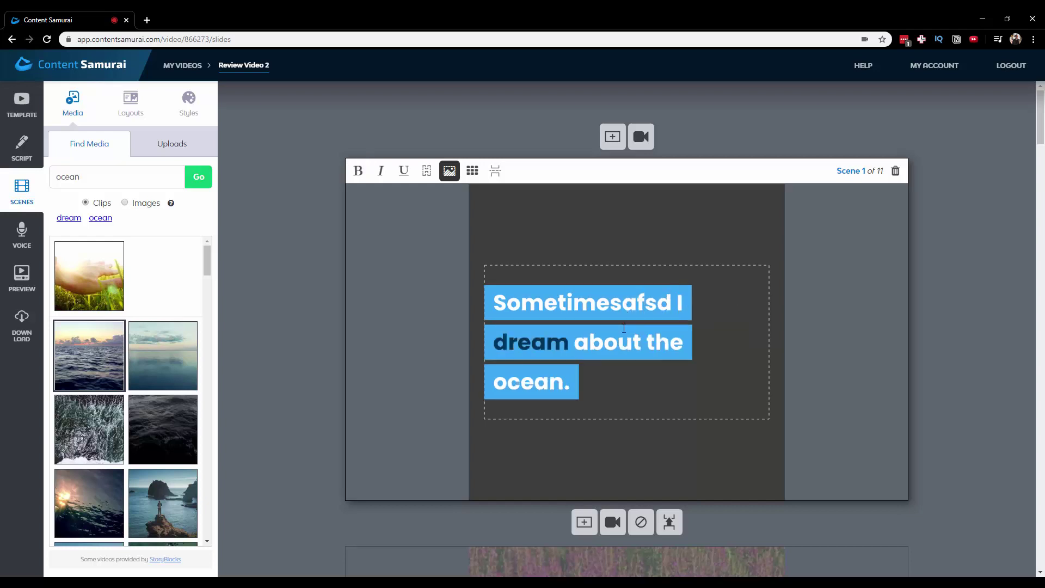
{"action": "key", "text": "BackSpace"}
{"action": "key", "text": "BackSpace"}
{"action": "key", "text": "BackSpace"}
{"action": "key", "text": "BackSpace"}
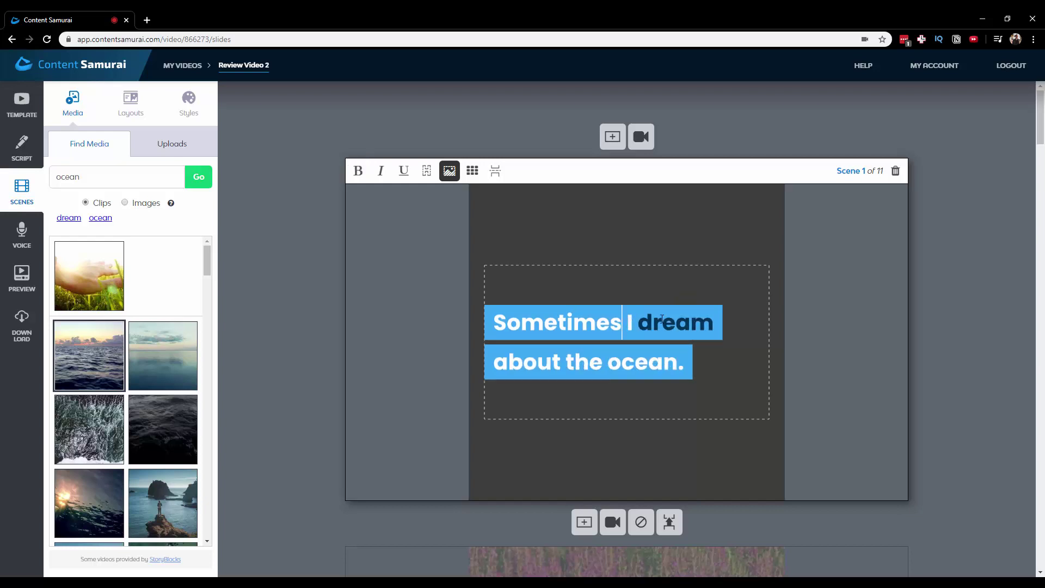
Step: Remove the highlight from "dream" in scene 1's caption and apply the bold highlight to "the ocean"
{"action": "double_click", "coordinate": [661, 320]}
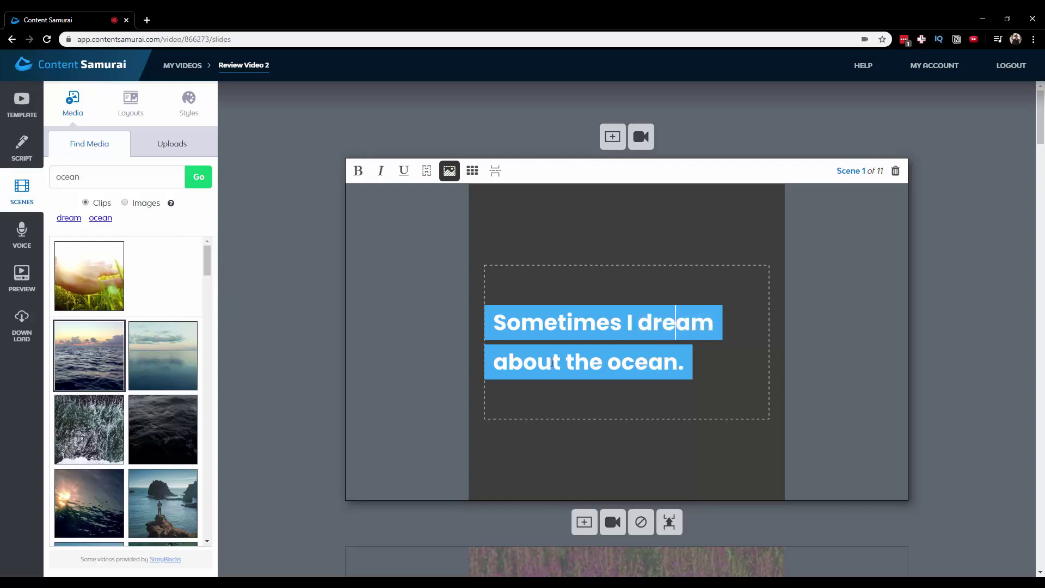
{"action": "left_click_drag", "start_coordinate": [654, 370], "coordinate": [681, 366]}
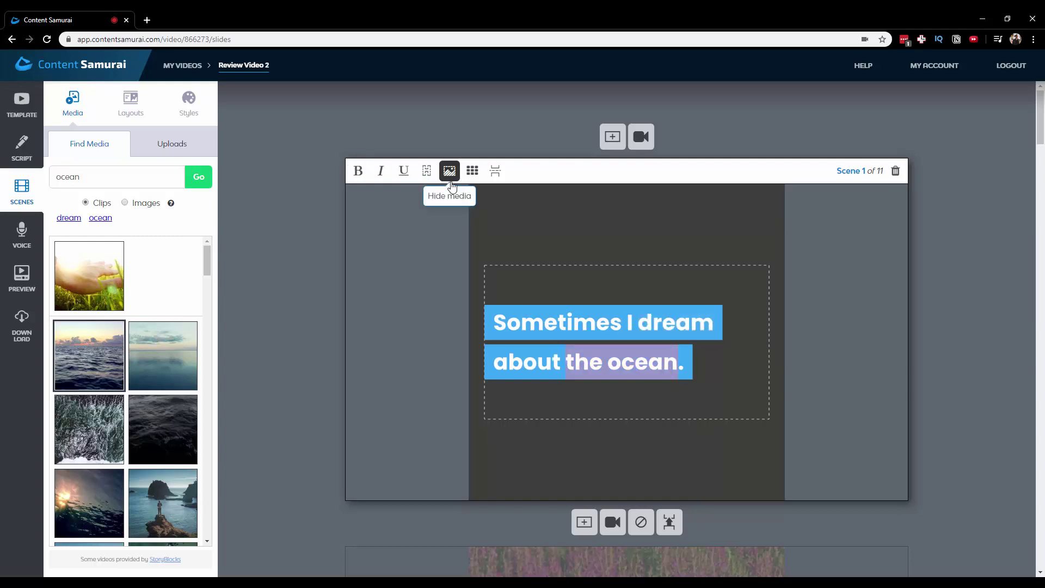
{"action": "key", "text": "ctrl+b"}
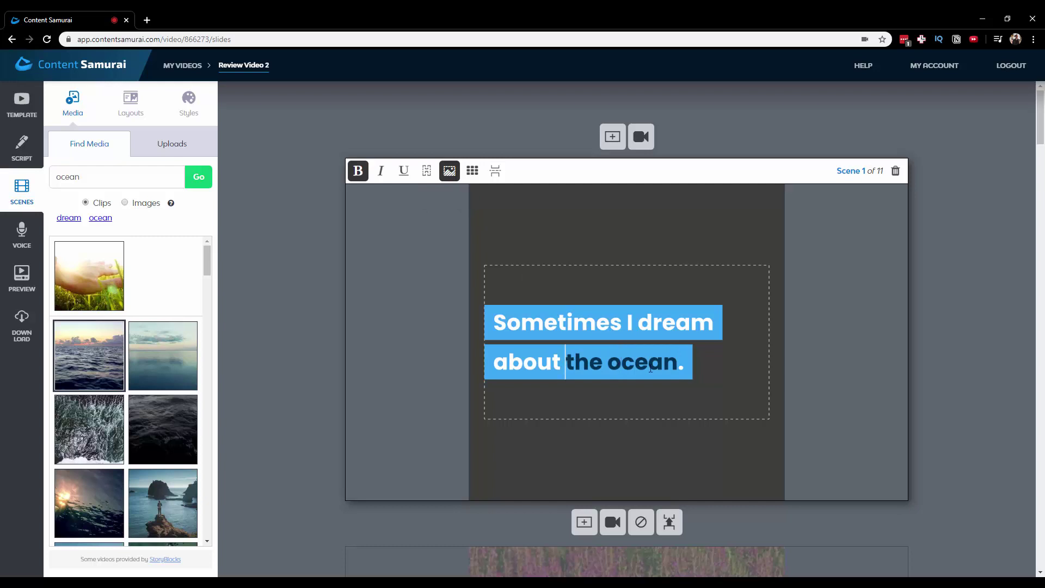
{"action": "left_click", "coordinate": [676, 362]}
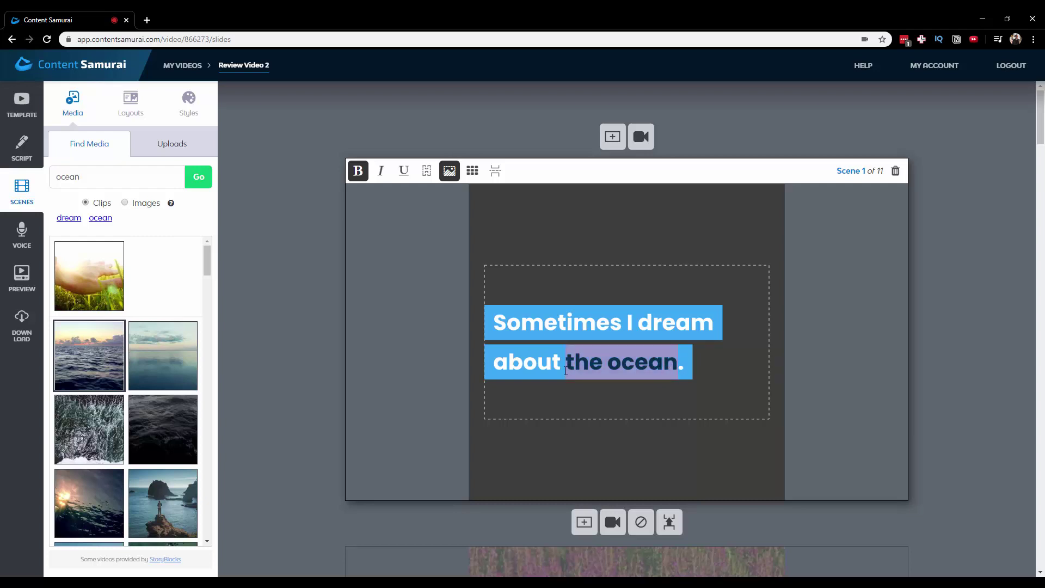
{"action": "key", "text": "Tab"}
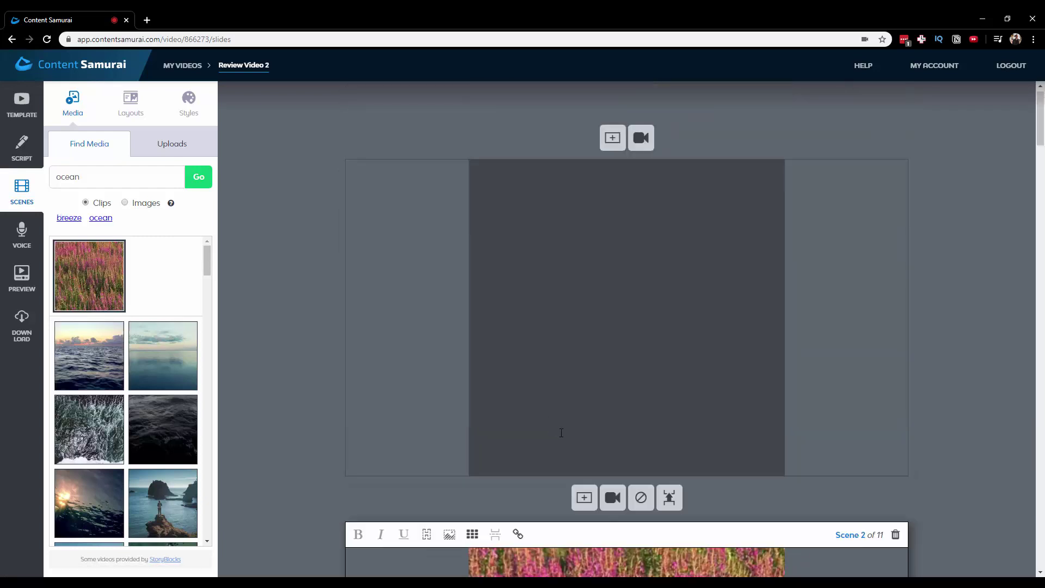
{"action": "left_click", "coordinate": [561, 433]}
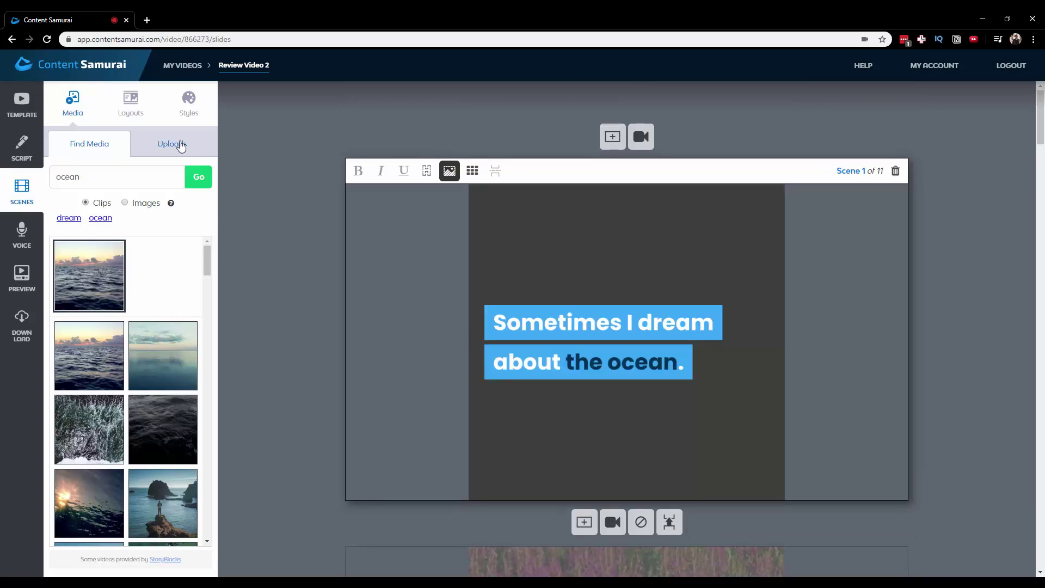
Step: View the scene style settings, and proceed to the voice track with Auto-voice as the method
{"action": "left_click", "coordinate": [188, 101]}
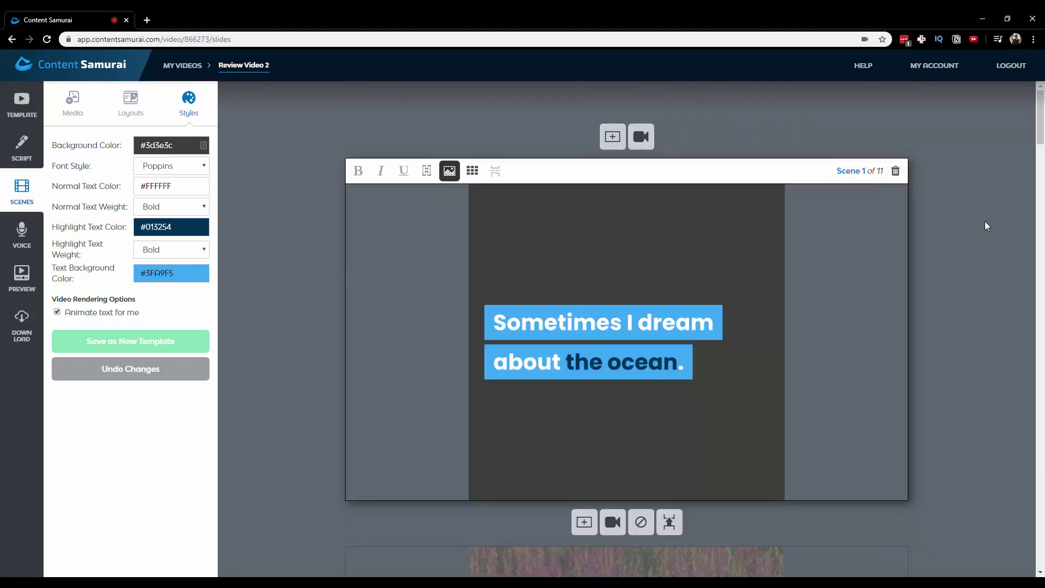
{"action": "left_click_drag", "start_coordinate": [1041, 125], "coordinate": [1016, 550]}
{"action": "scroll", "coordinate": [1016, 549], "scroll_direction": "down", "scroll_amount": 10}
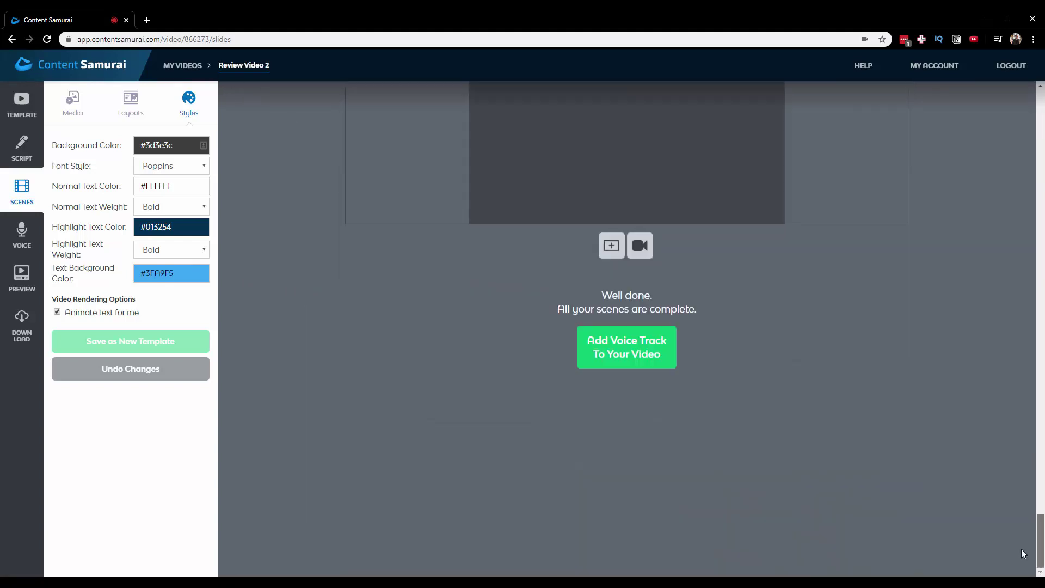
{"action": "left_click", "coordinate": [618, 359]}
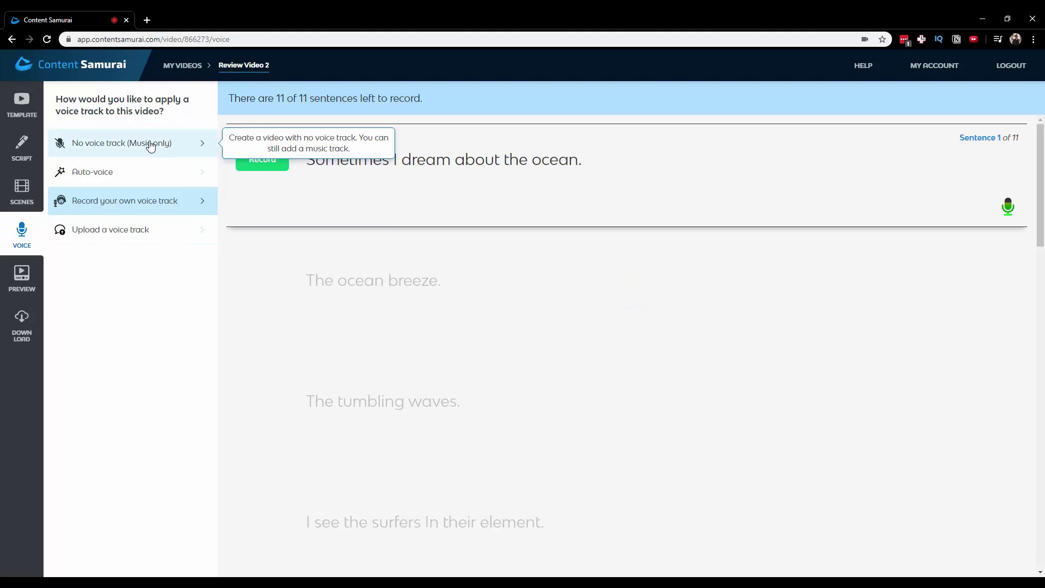
{"action": "left_click", "coordinate": [145, 174]}
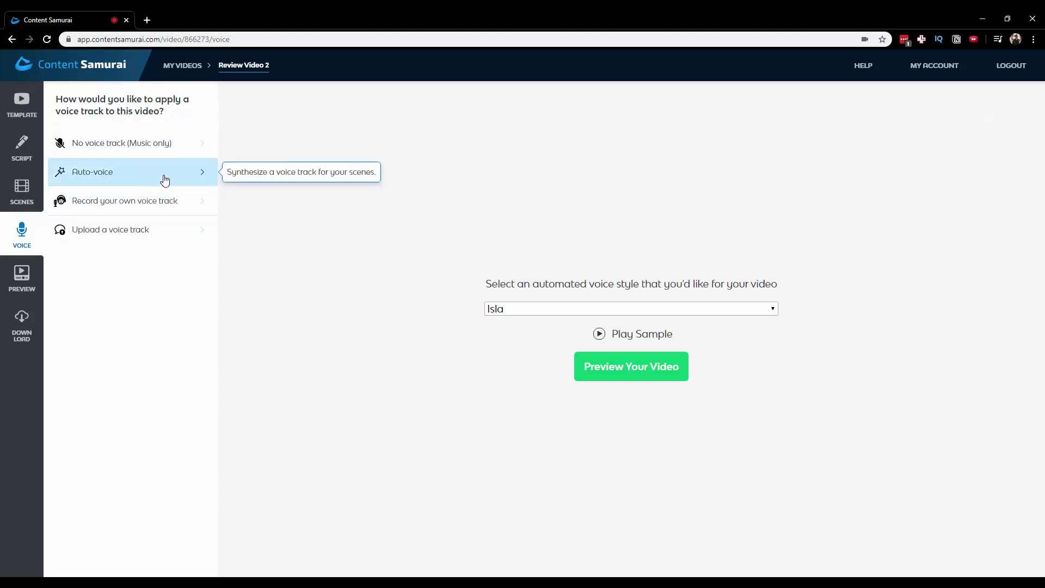
Step: Play a sample of the United Kingdom voice Harry, and set the automated voice style to Anna
{"action": "left_click", "coordinate": [572, 308]}
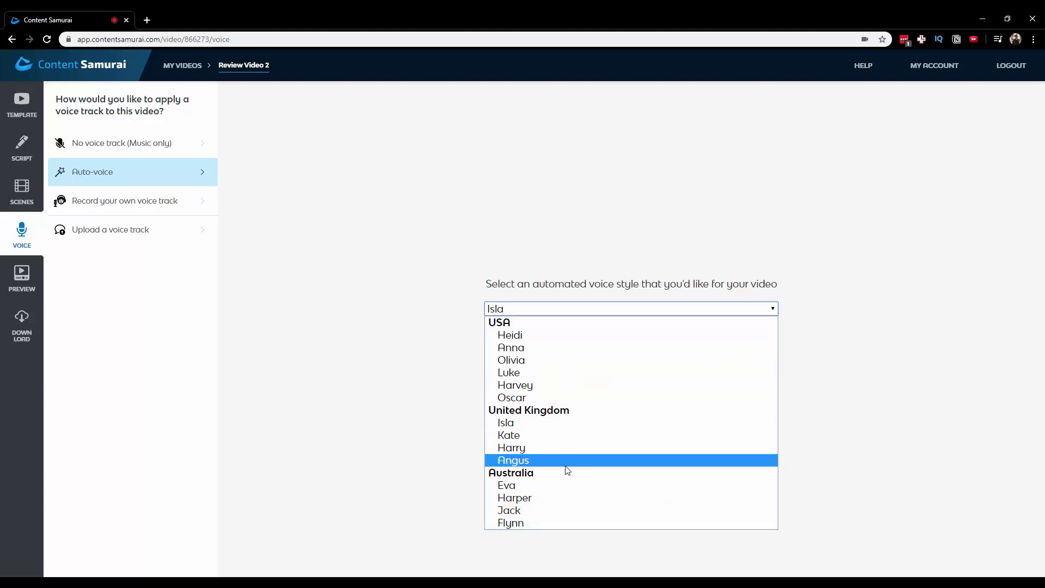
{"action": "left_click", "coordinate": [551, 448]}
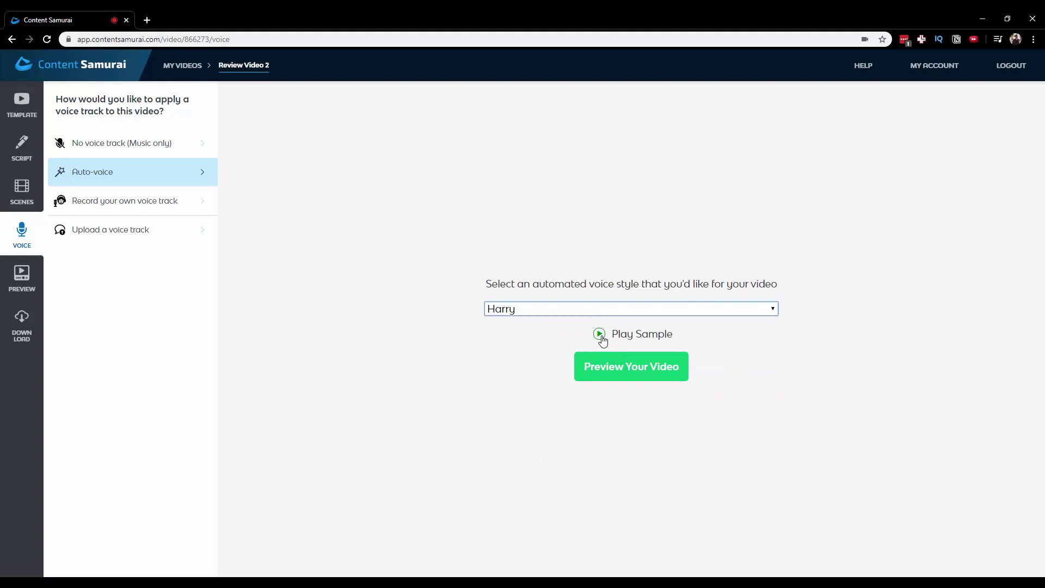
{"action": "left_click", "coordinate": [600, 335]}
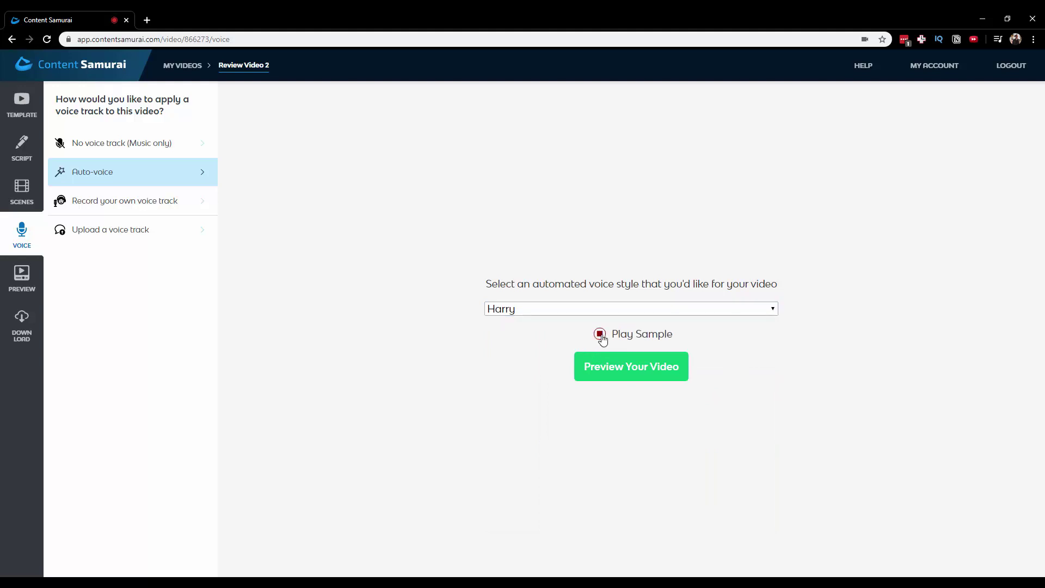
{"action": "left_click", "coordinate": [600, 335]}
{"action": "left_click", "coordinate": [581, 311]}
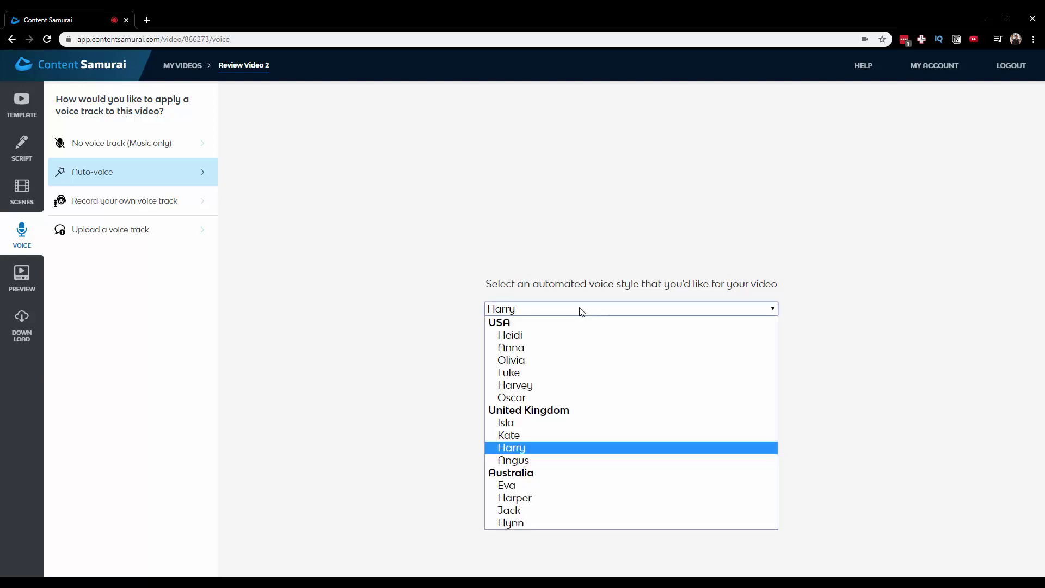
{"action": "left_click", "coordinate": [560, 334]}
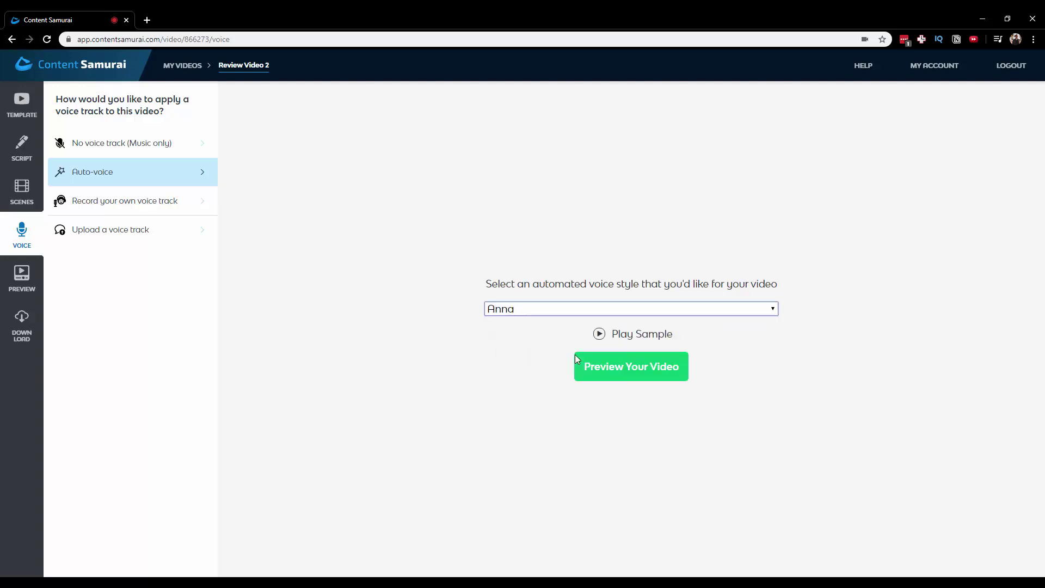
Step: Play a sample of the Anna voice, and view the option for uploading a voice track
{"action": "left_click", "coordinate": [599, 335]}
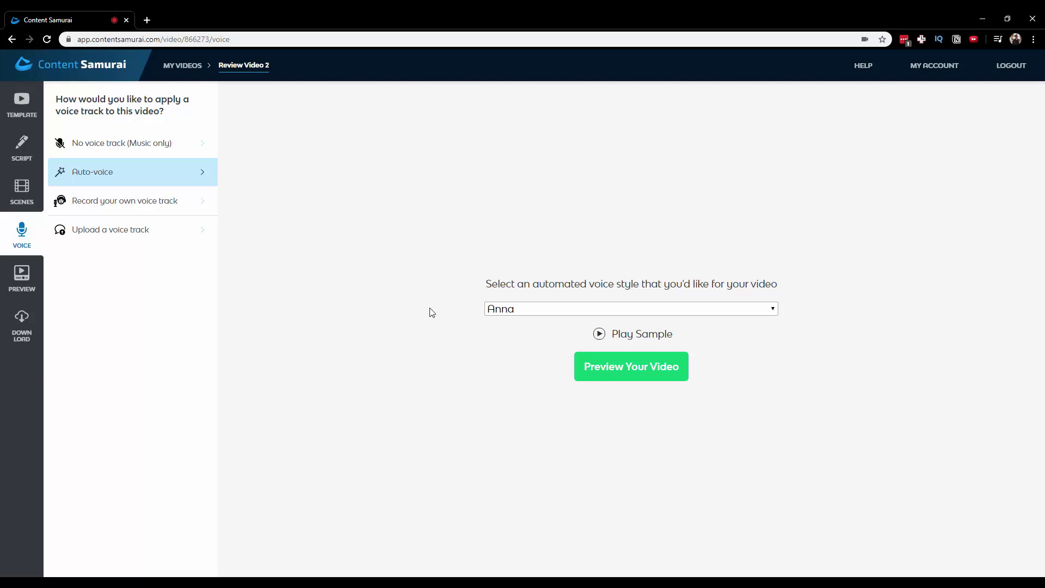
{"action": "left_click", "coordinate": [111, 230]}
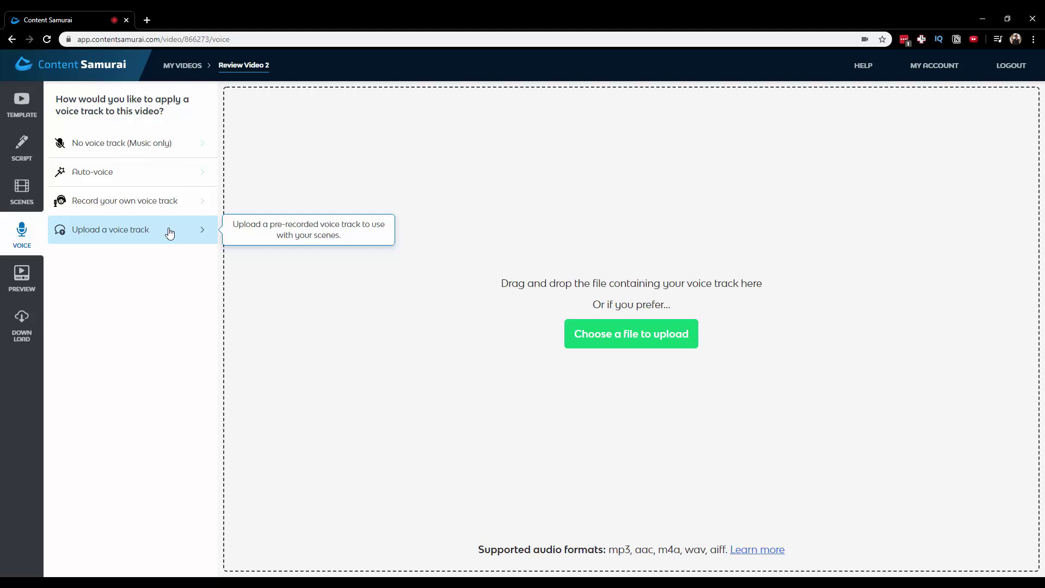
Step: Choose to record your own voice track, and look through the script sentences offered for recording
{"action": "left_click", "coordinate": [182, 205]}
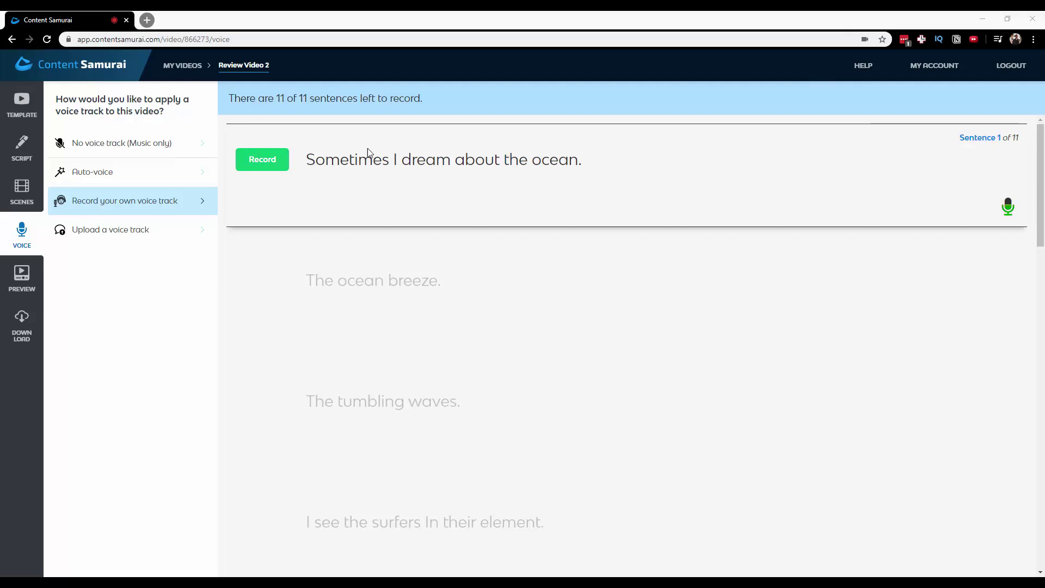
{"action": "scroll", "coordinate": [368, 163], "scroll_direction": "down", "scroll_amount": 7}
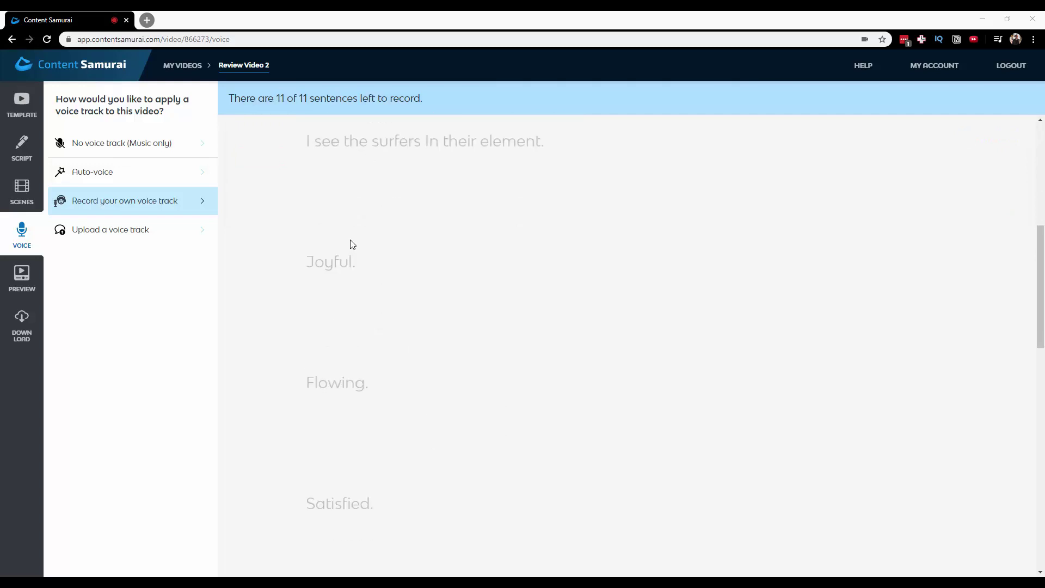
{"action": "scroll", "coordinate": [375, 506], "scroll_direction": "down", "scroll_amount": 3}
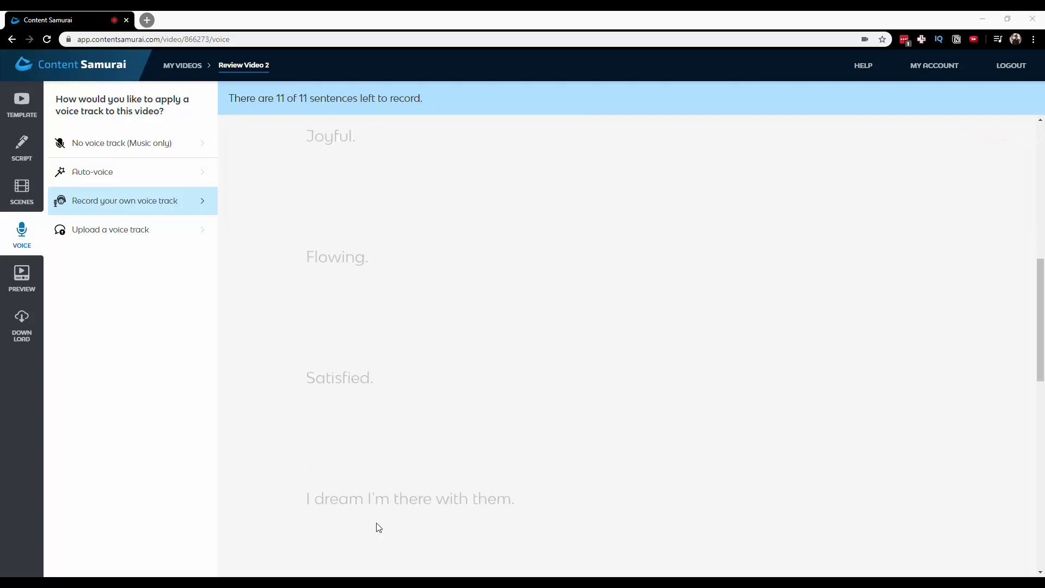
{"action": "scroll", "coordinate": [371, 453], "scroll_direction": "up", "scroll_amount": 3}
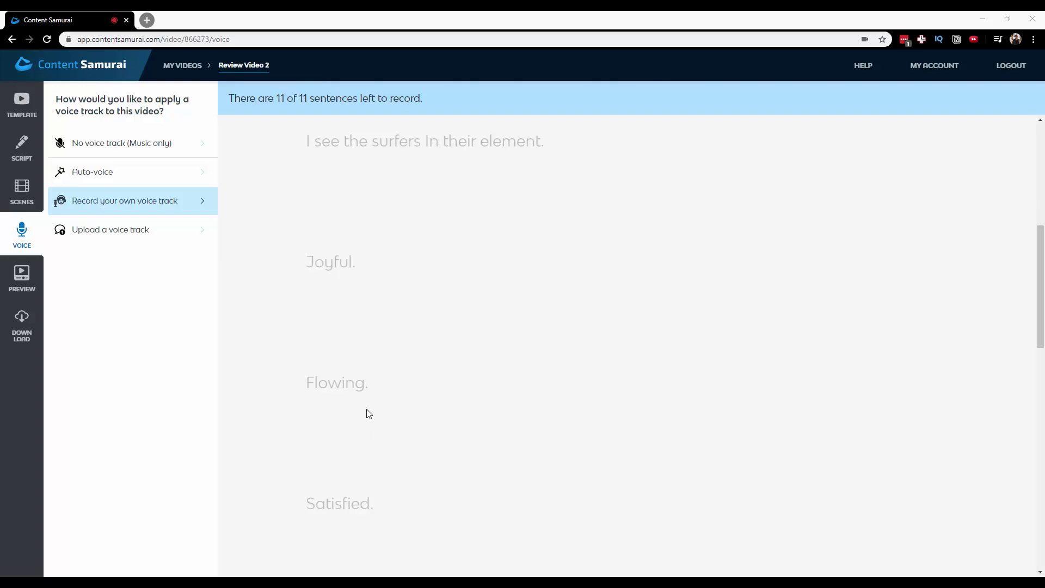
{"action": "scroll", "coordinate": [359, 312], "scroll_direction": "up", "scroll_amount": 7}
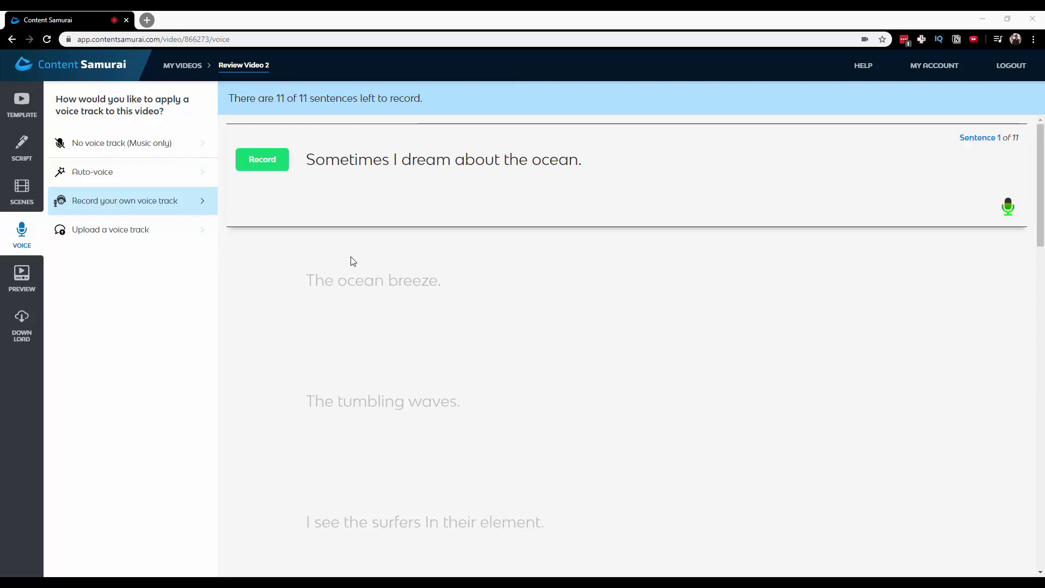
{"action": "scroll", "coordinate": [351, 261], "scroll_direction": "down", "scroll_amount": 5}
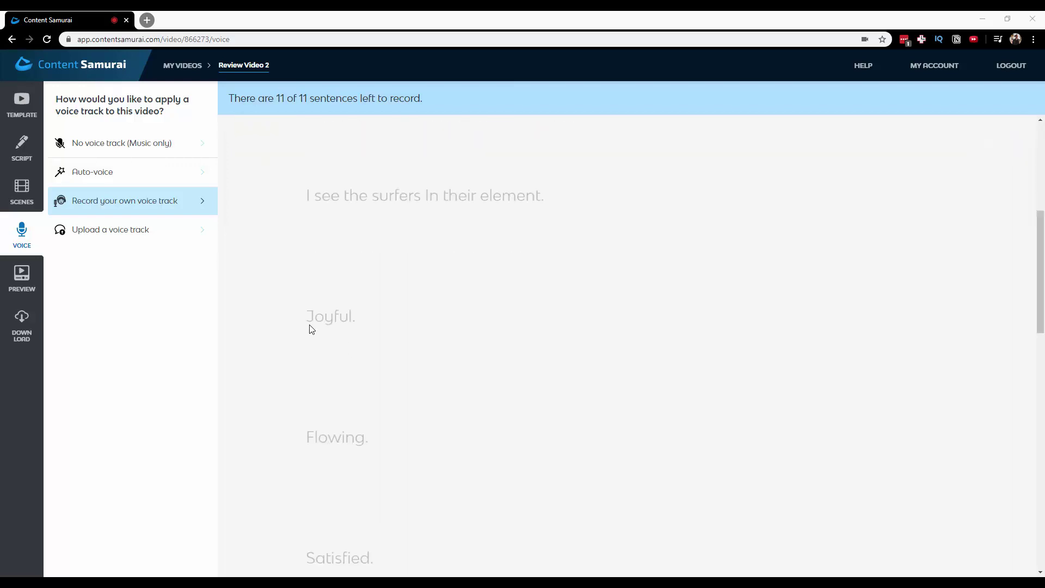
{"action": "left_click_drag", "start_coordinate": [308, 327], "coordinate": [350, 314]}
{"action": "left_click", "coordinate": [362, 344]}
{"action": "scroll", "coordinate": [362, 344], "scroll_direction": "up", "scroll_amount": 5}
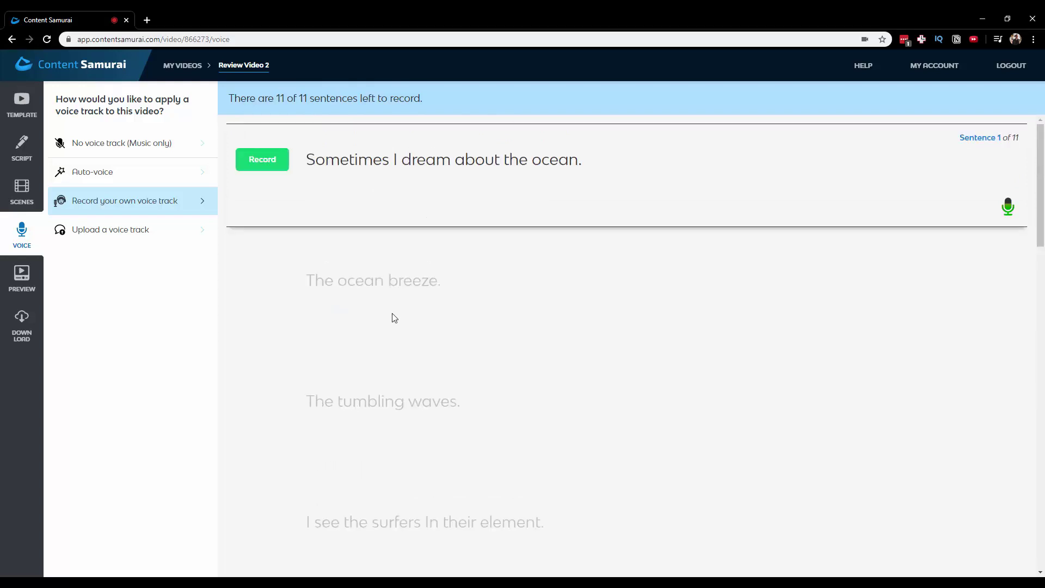
{"action": "left_click_drag", "start_coordinate": [305, 161], "coordinate": [590, 158]}
{"action": "left_click", "coordinate": [594, 161]}
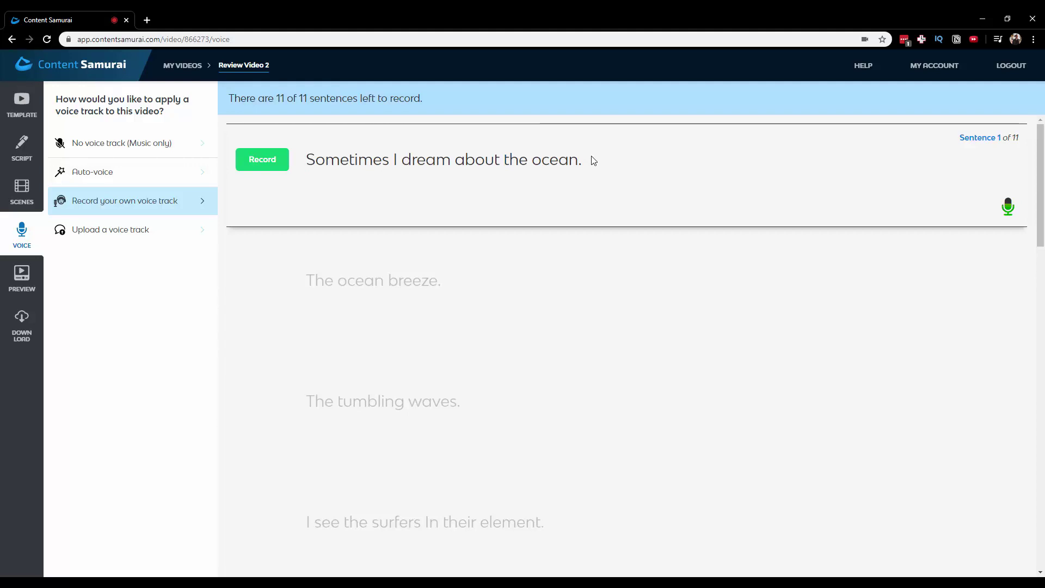
Step: Record the voice track sentence by sentence, starting with "Sometimes I dream about the ocean." and "The ocean breeze."
{"action": "left_click", "coordinate": [262, 158]}
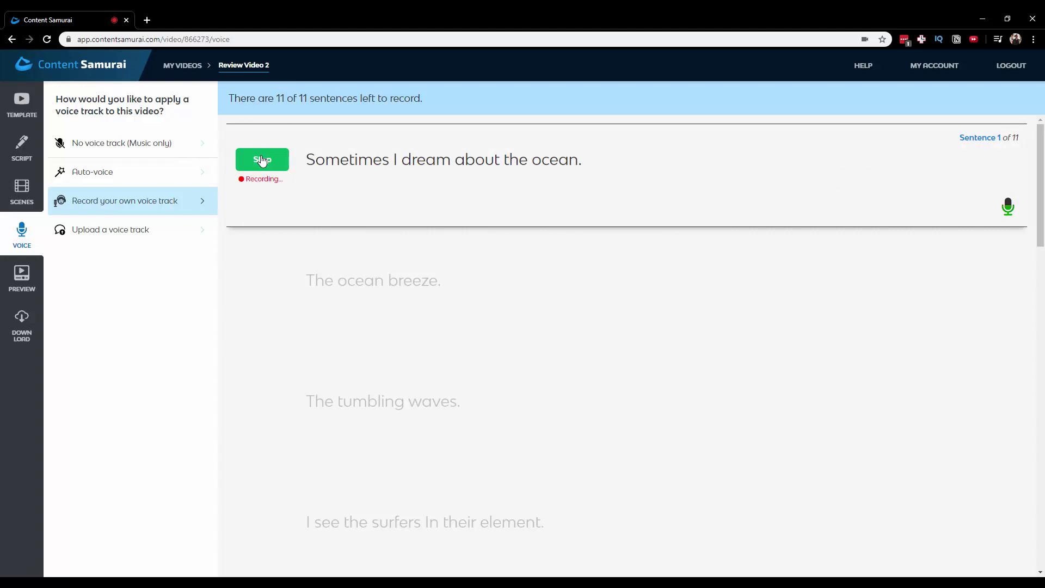
{"action": "left_click", "coordinate": [262, 160]}
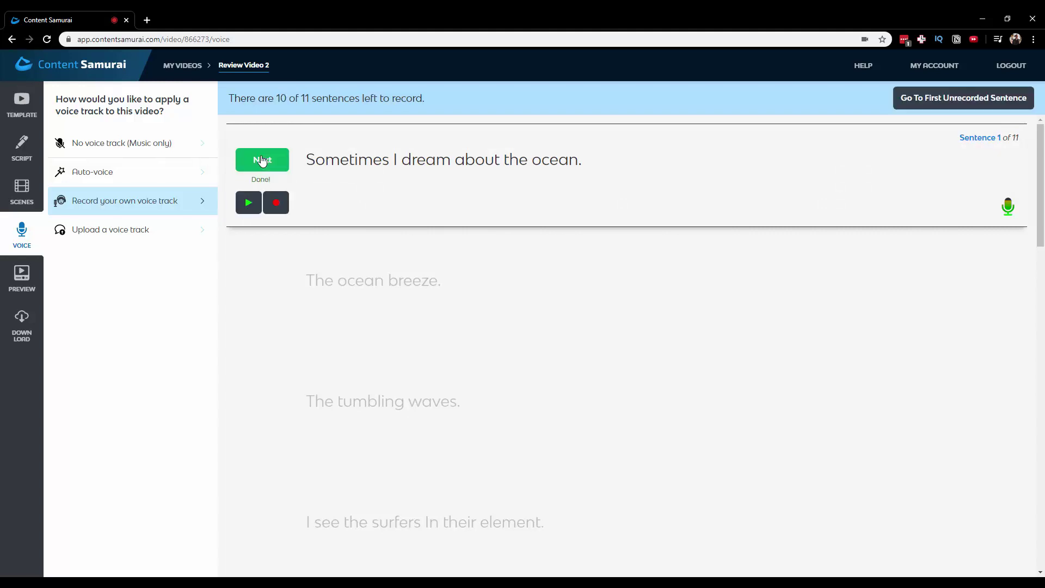
{"action": "left_click", "coordinate": [262, 159]}
{"action": "left_click", "coordinate": [262, 159]}
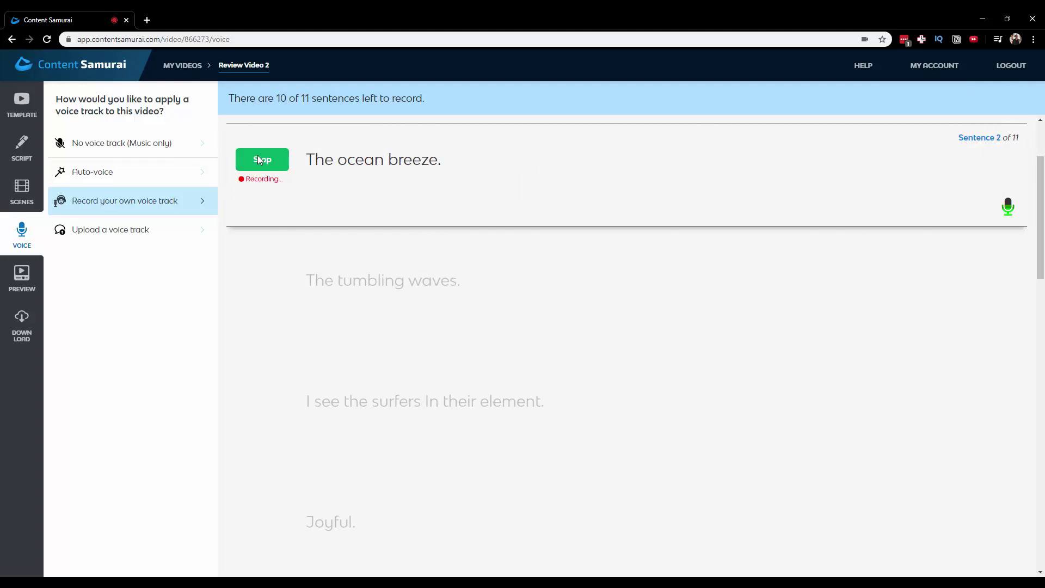
{"action": "left_click", "coordinate": [258, 159]}
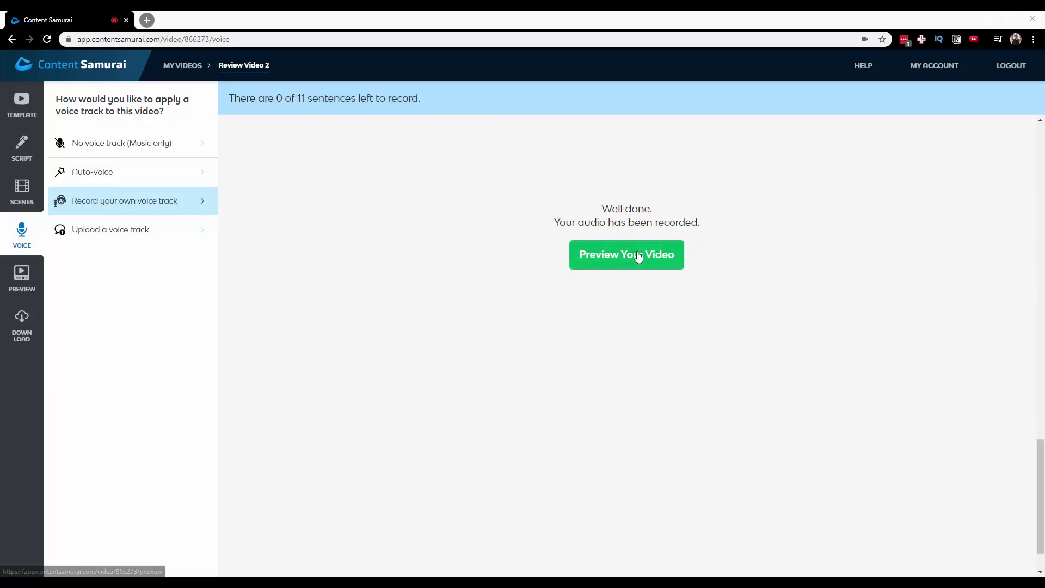
Step: Proceed to the video preview, play the opening scenes, and pause during "The tumbling waves."
{"action": "left_click", "coordinate": [639, 257]}
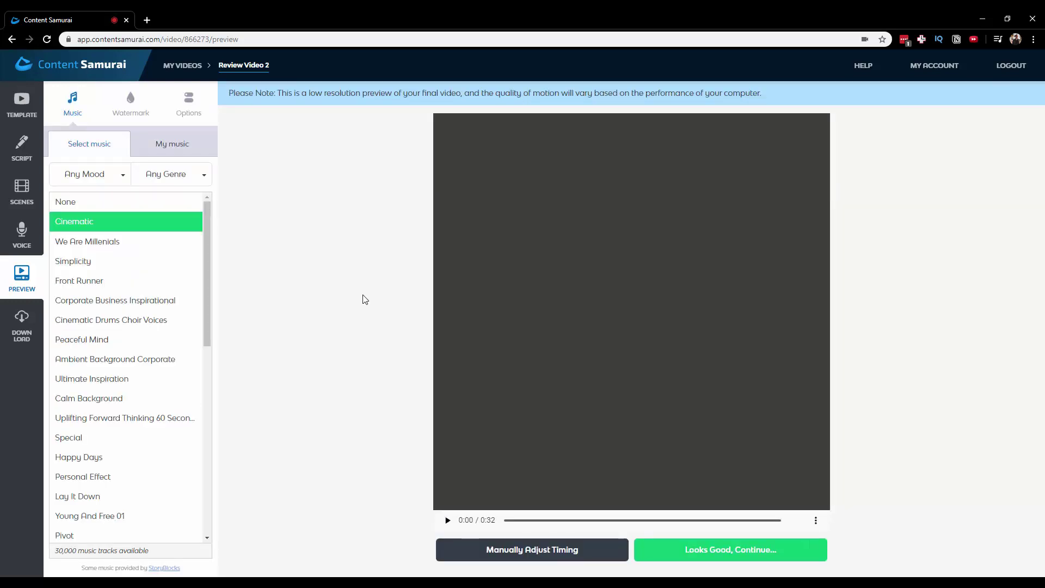
{"action": "left_click", "coordinate": [447, 522]}
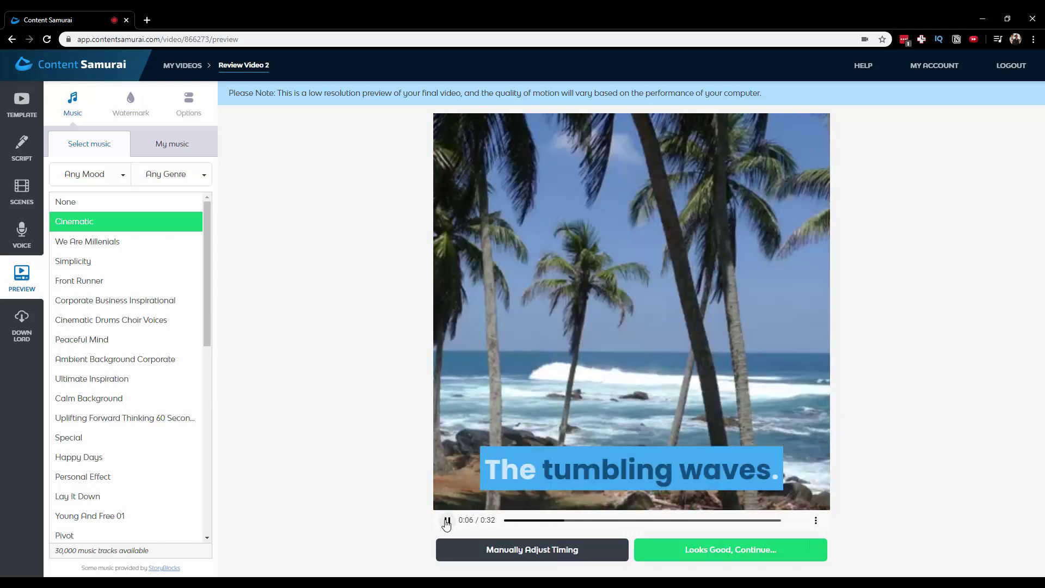
{"action": "left_click", "coordinate": [447, 521]}
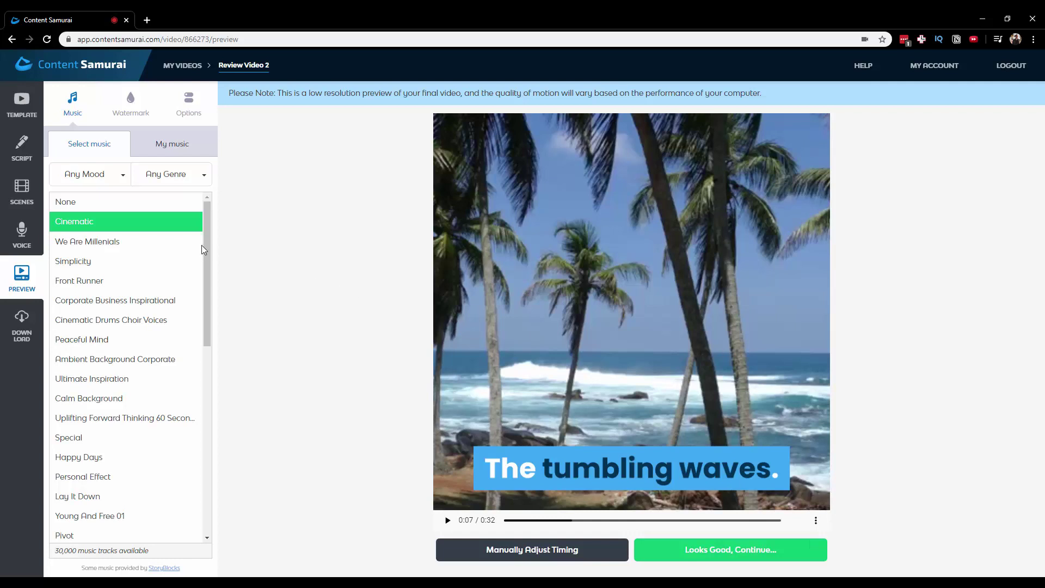
Step: Look through the mood and genre choices available for the background music
{"action": "left_click", "coordinate": [109, 180]}
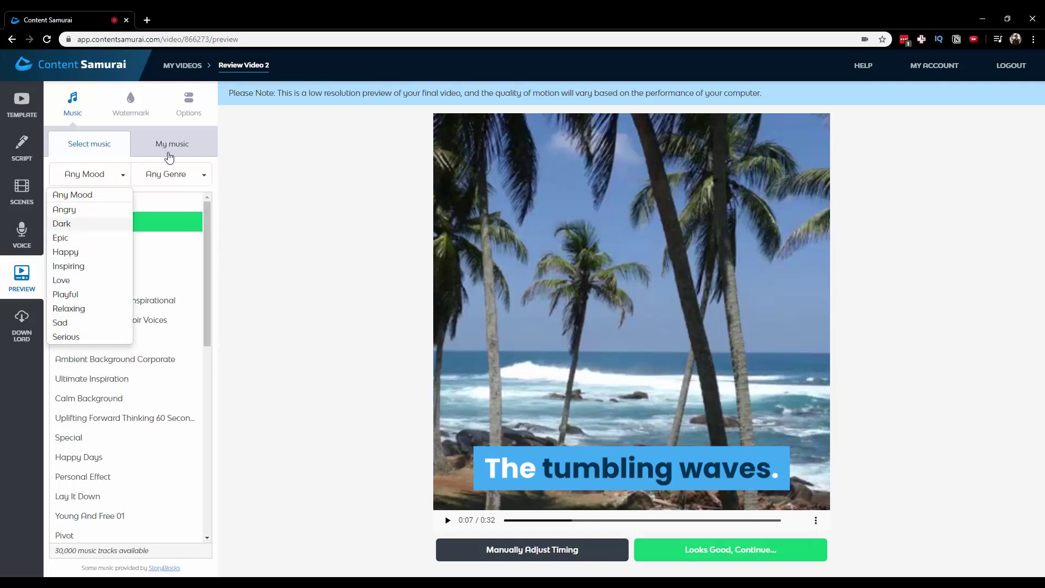
{"action": "left_click", "coordinate": [177, 172]}
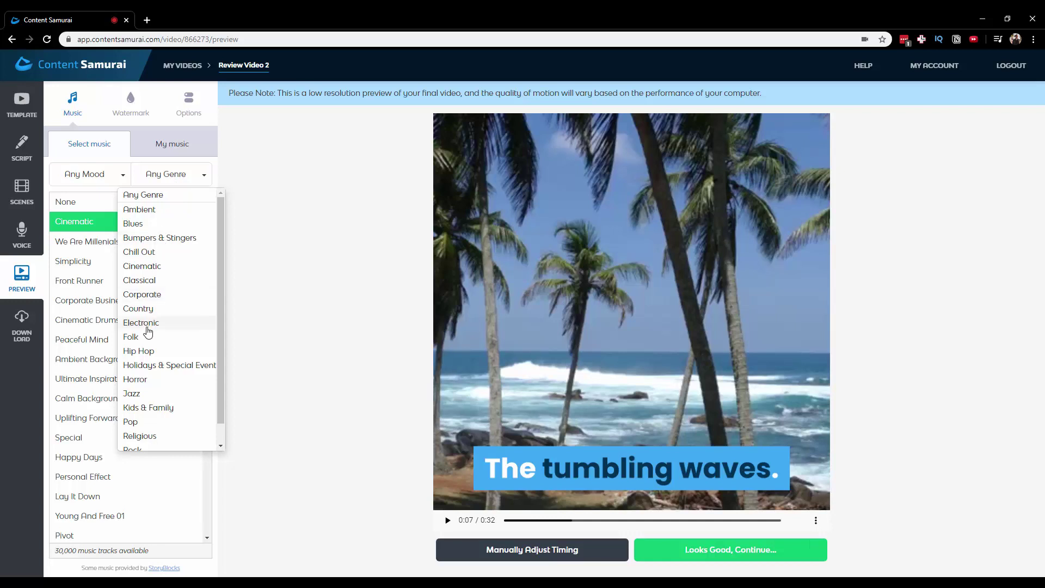
{"action": "scroll", "coordinate": [148, 332], "scroll_direction": "down", "scroll_amount": 2}
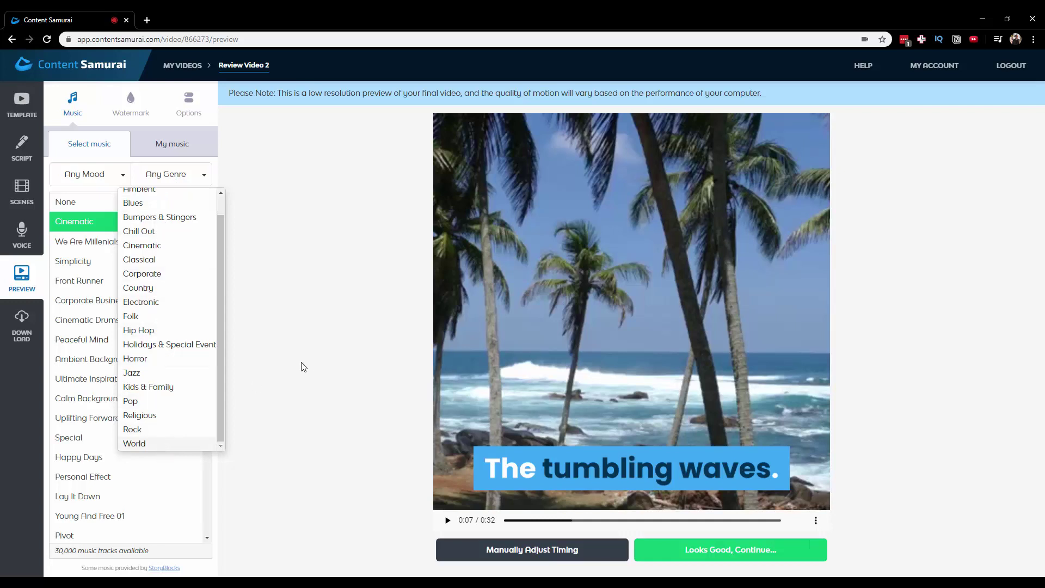
{"action": "left_click", "coordinate": [282, 474]}
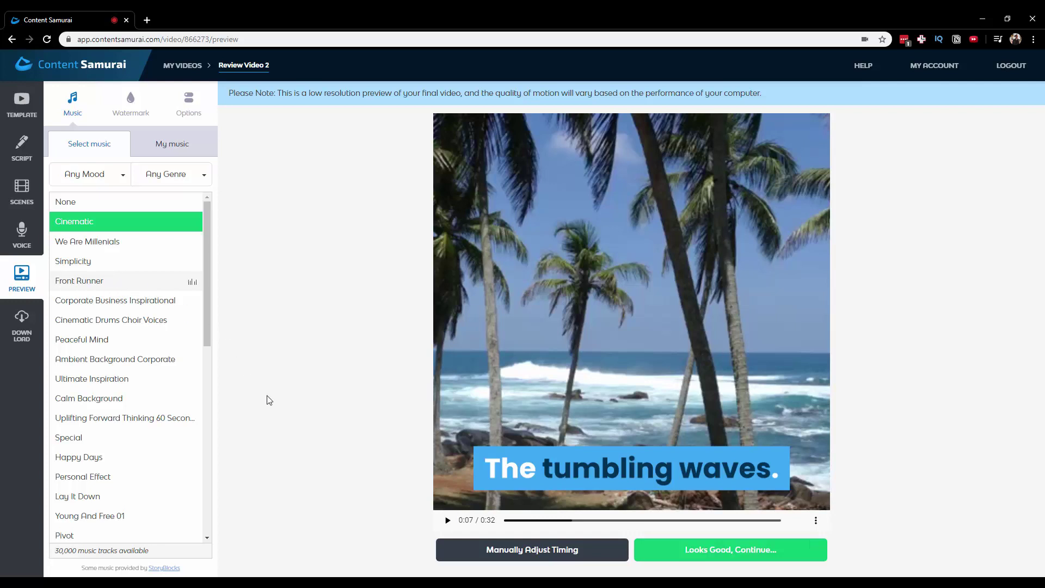
Step: Filter the background music to the Horror genre and set the track to Dark Omen
{"action": "left_click", "coordinate": [180, 181]}
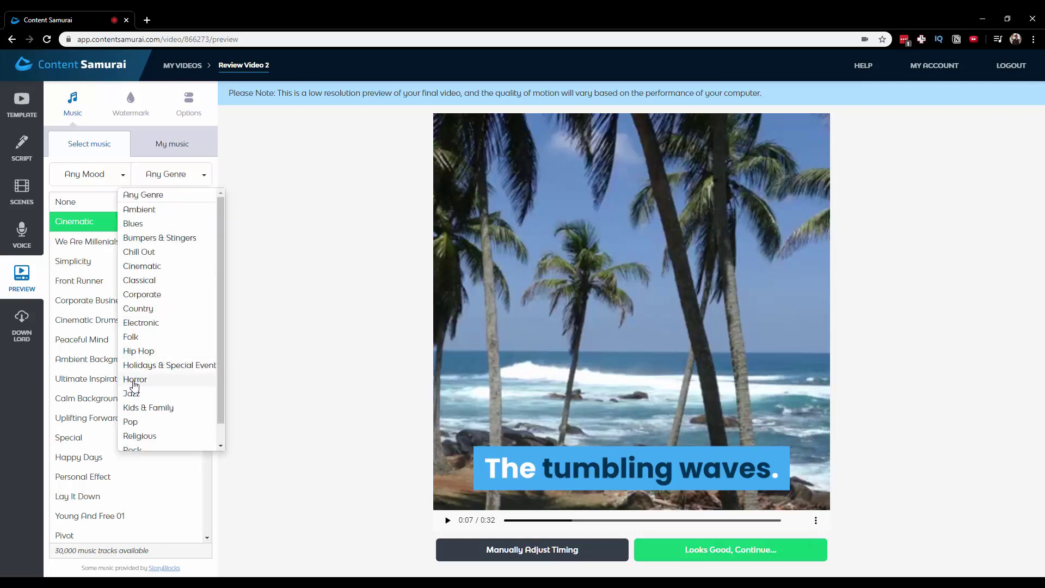
{"action": "left_click", "coordinate": [134, 381]}
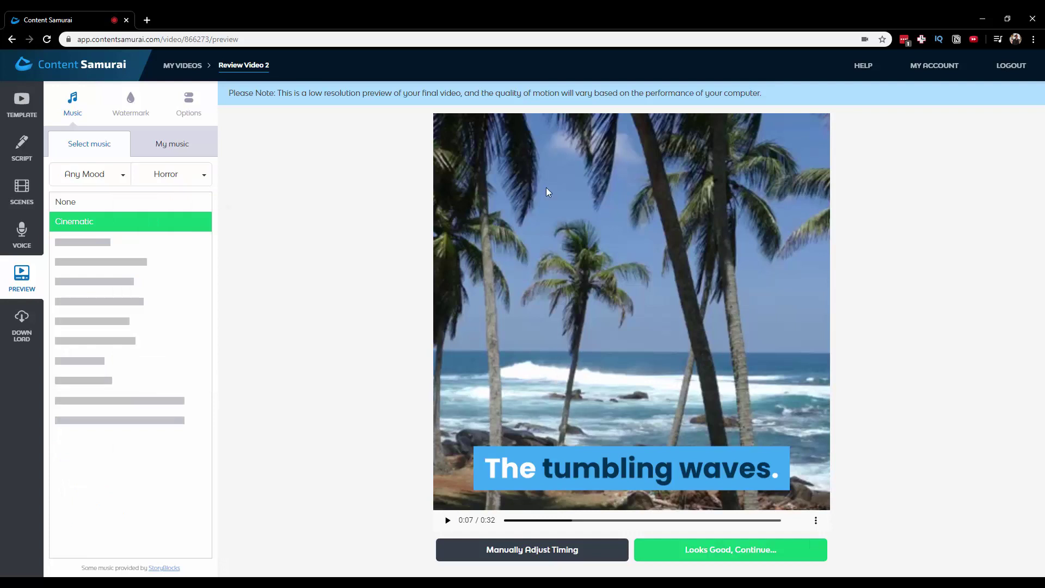
{"action": "left_click", "coordinate": [130, 246]}
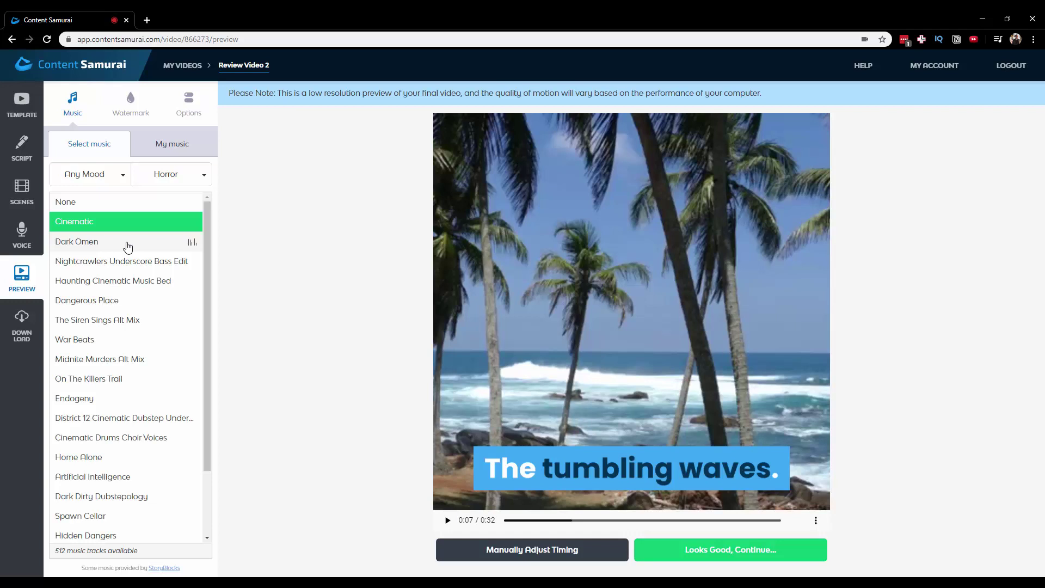
{"action": "left_click", "coordinate": [129, 245]}
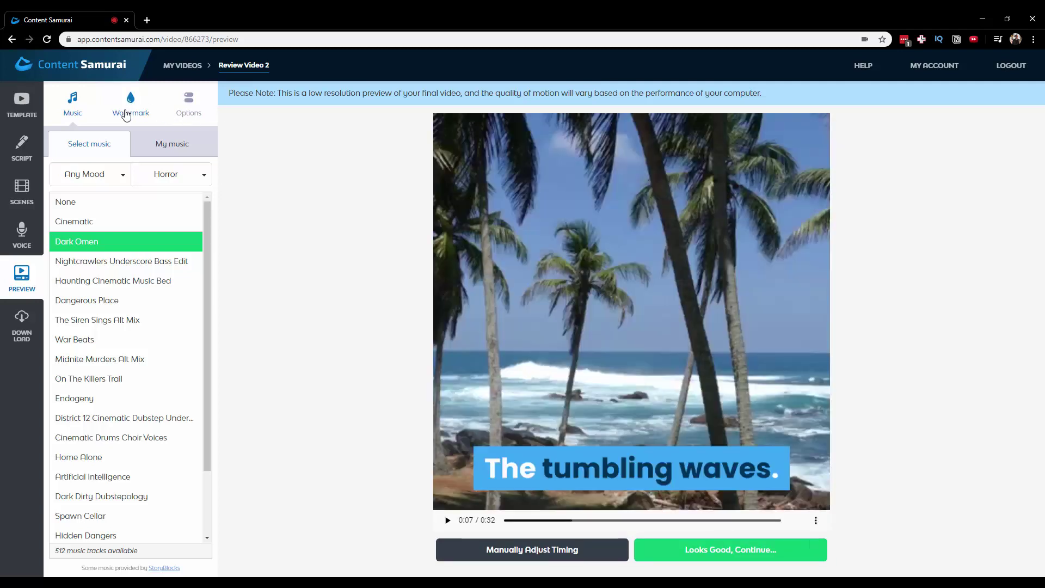
Step: Look through the available watermarks and the music and voice track volume and speed options, and return to the music list
{"action": "left_click", "coordinate": [126, 115]}
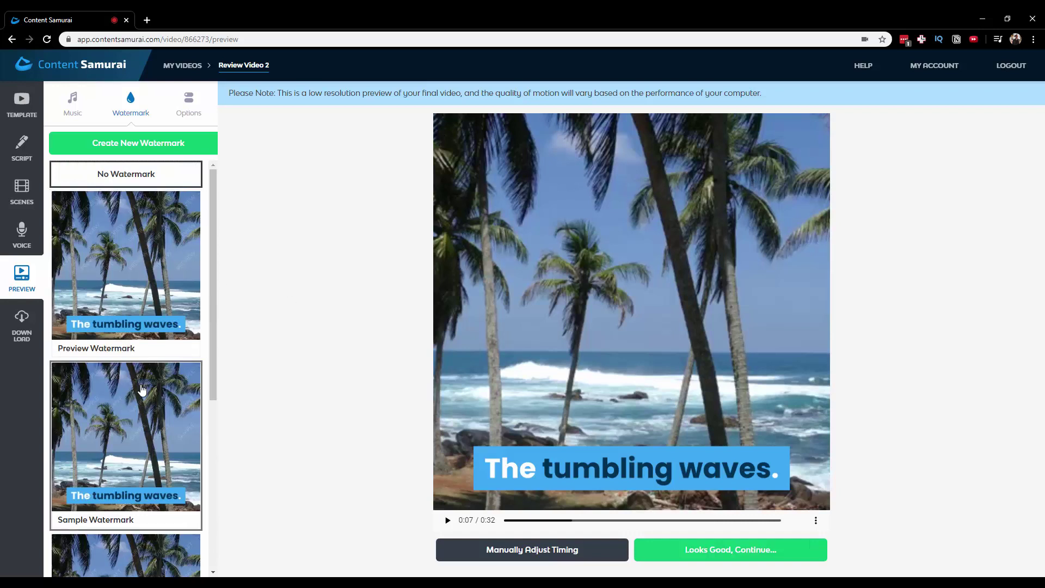
{"action": "scroll", "coordinate": [137, 430], "scroll_direction": "down", "scroll_amount": 4}
{"action": "left_click", "coordinate": [138, 434]}
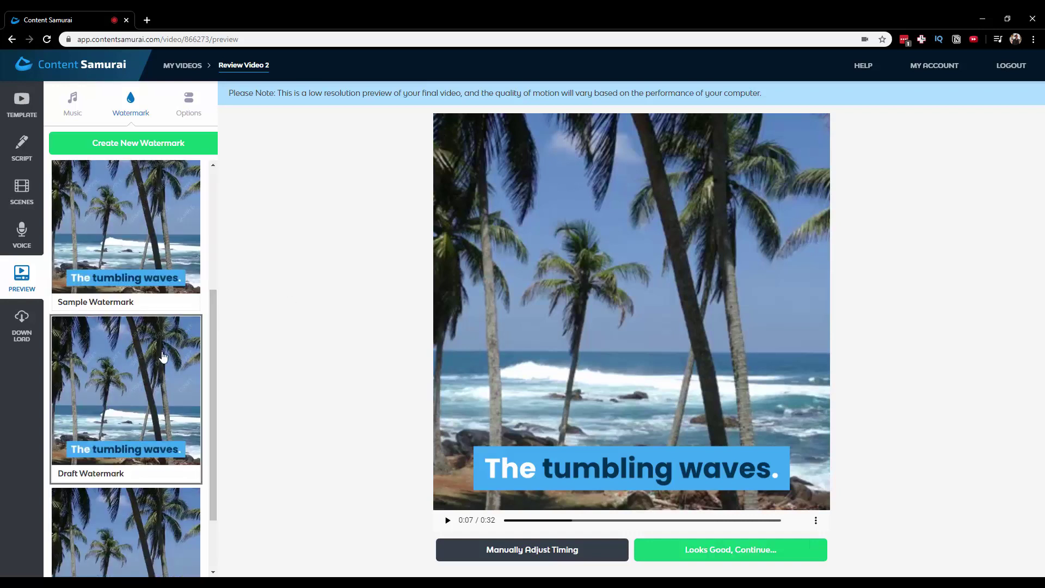
{"action": "left_click_drag", "start_coordinate": [215, 326], "coordinate": [234, 174]}
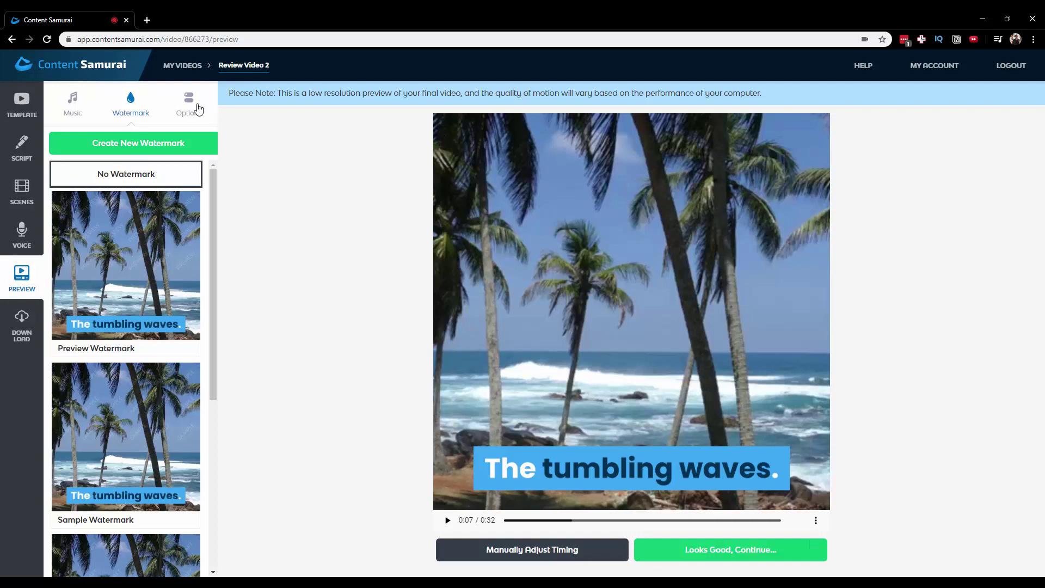
{"action": "left_click", "coordinate": [196, 106]}
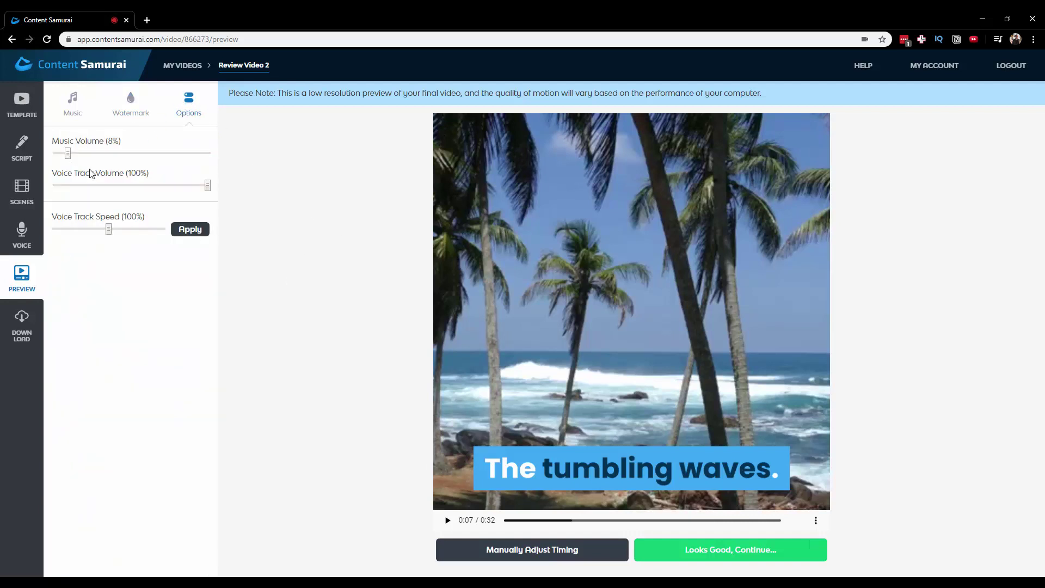
{"action": "left_click", "coordinate": [72, 116]}
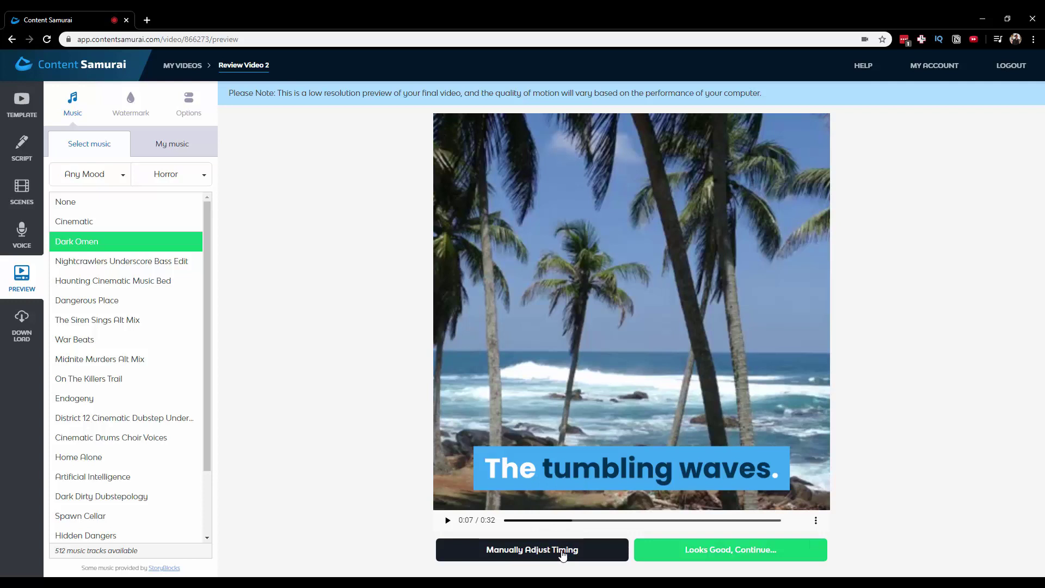
Step: Adjust the timing manually so the "The tumbling waves." scene starts at 0:06.15
{"action": "left_click", "coordinate": [562, 554]}
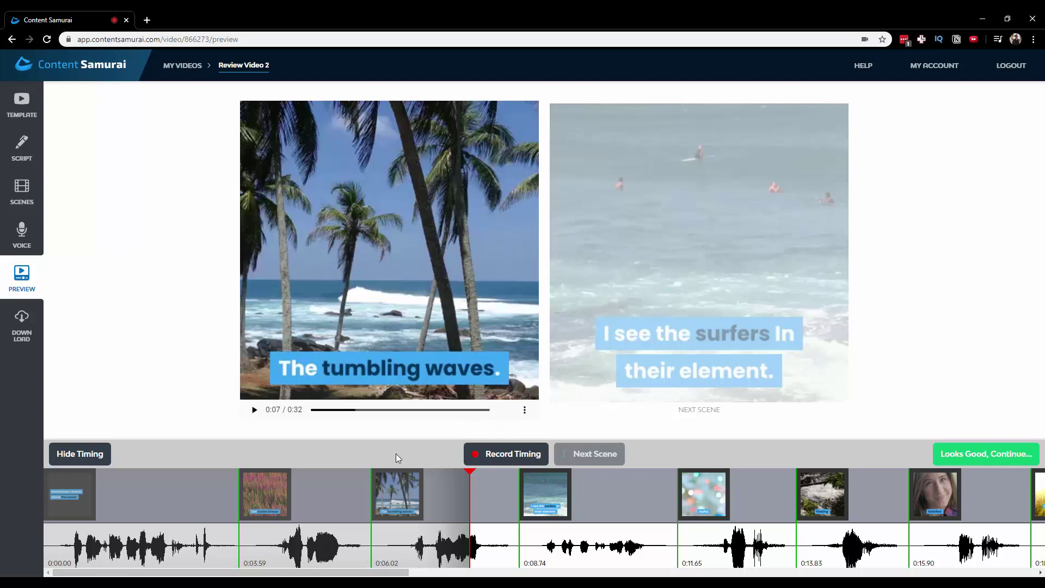
{"action": "mouse_move", "coordinate": [400, 505]}
{"action": "left_mouse_down"}
{"action": "mouse_move", "coordinate": [443, 505]}
{"action": "mouse_move", "coordinate": [407, 505]}
{"action": "left_mouse_up"}
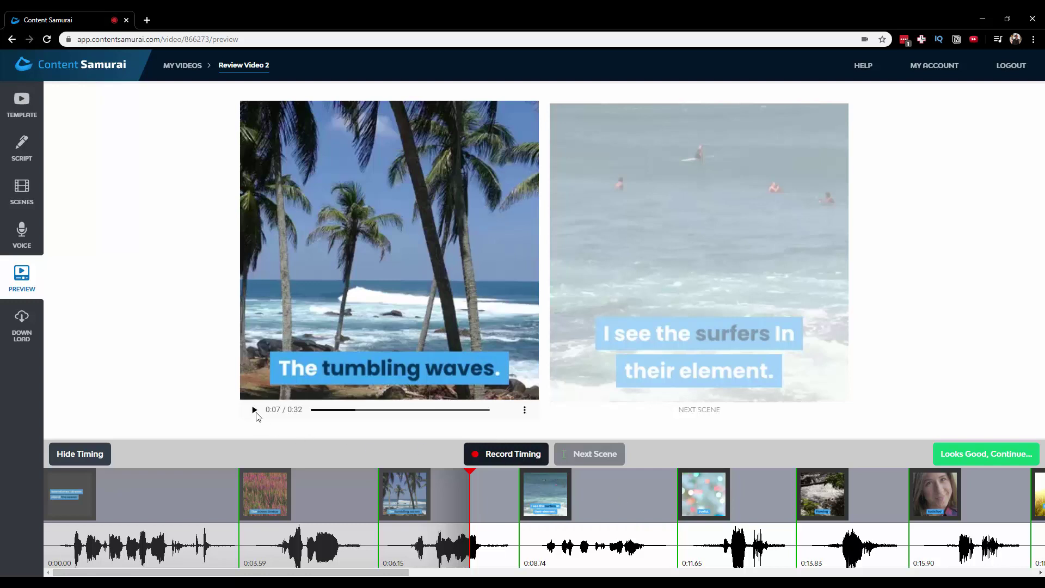
Step: Play a few seconds of the retimed video, and accept the timing to continue to the download stage
{"action": "left_click", "coordinate": [255, 410]}
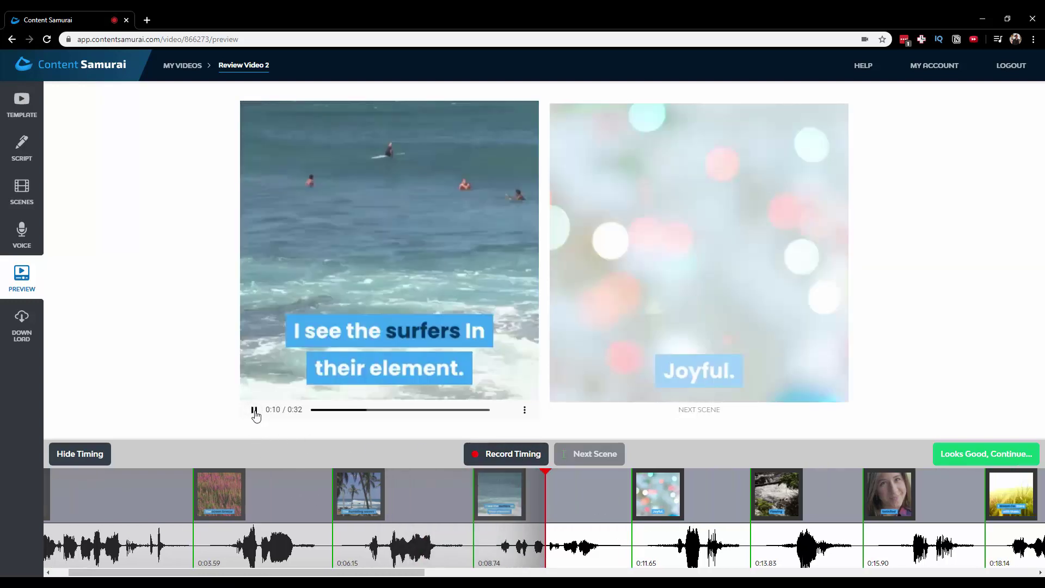
{"action": "left_click", "coordinate": [255, 411]}
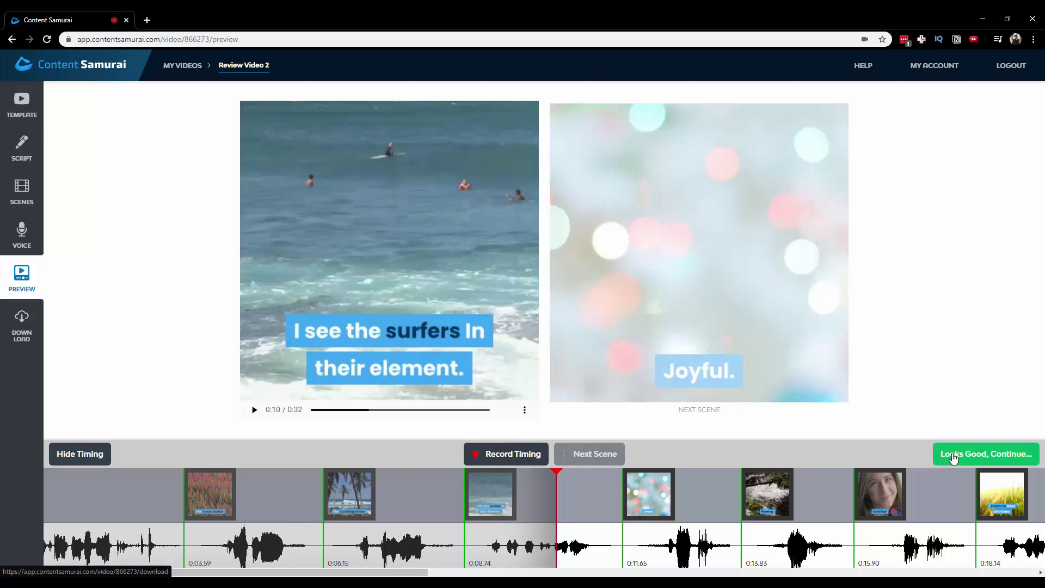
{"action": "left_click", "coordinate": [953, 457]}
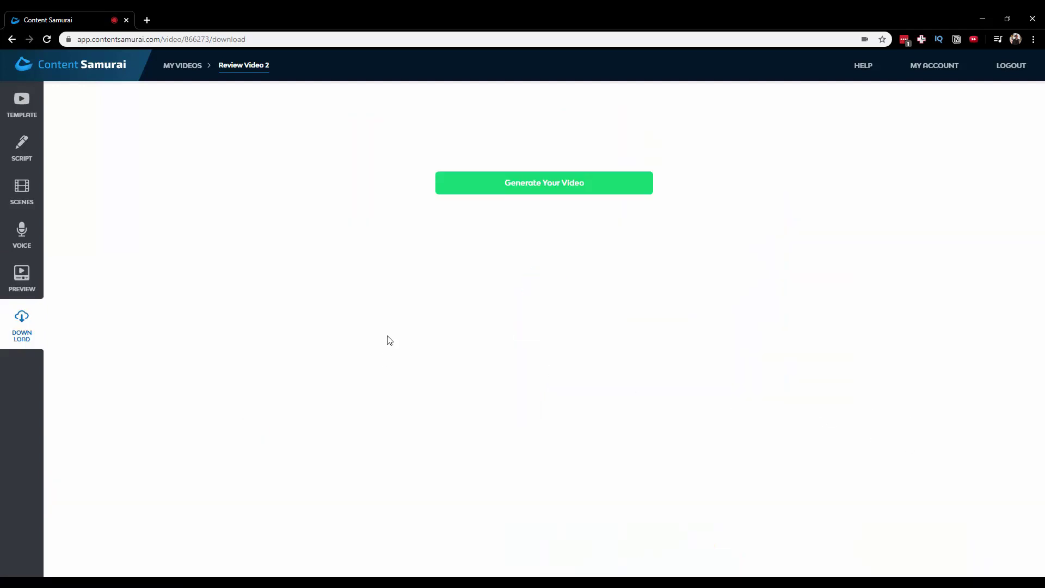
Step: Generate the finished video for download, and return to the scenes stage
{"action": "left_click", "coordinate": [467, 185]}
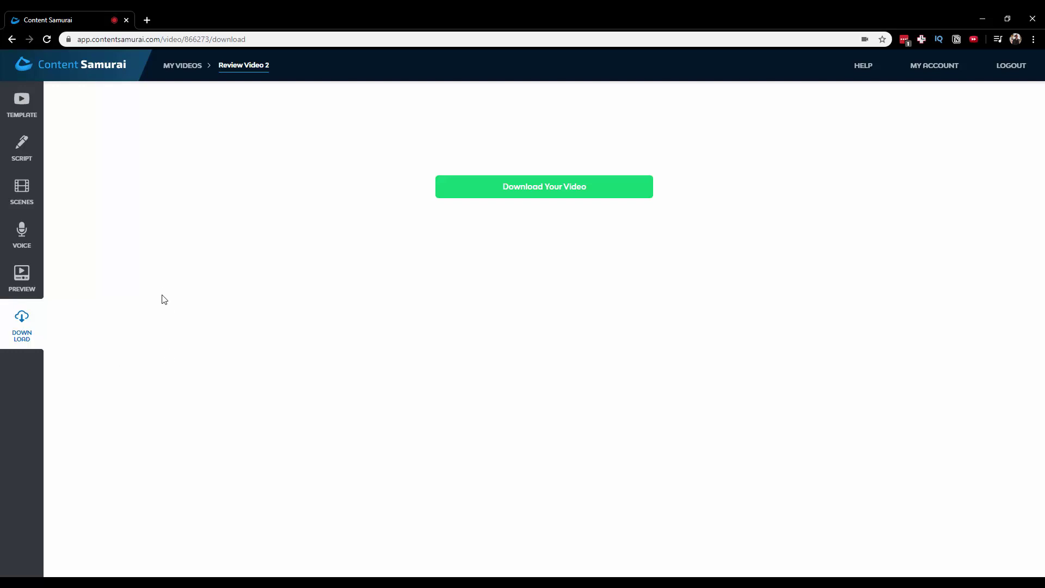
{"action": "left_click", "coordinate": [34, 201]}
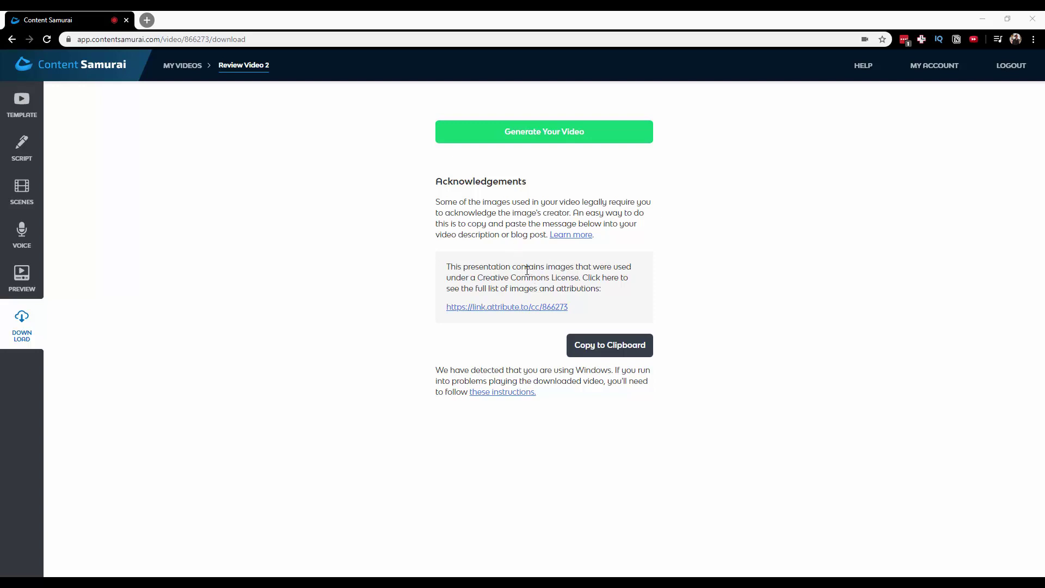
Step: Open the linked list of image attributions, read the Creative Commons notice and image credit, and return to the download page
{"action": "left_click", "coordinate": [500, 308]}
{"action": "left_click", "coordinate": [501, 307]}
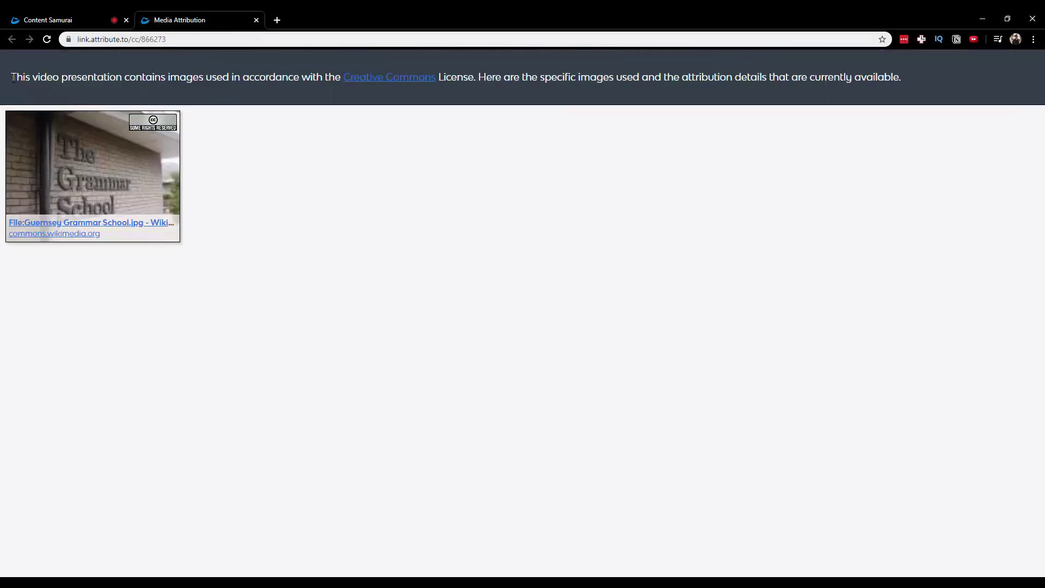
{"action": "left_click_drag", "start_coordinate": [10, 76], "coordinate": [893, 76]}
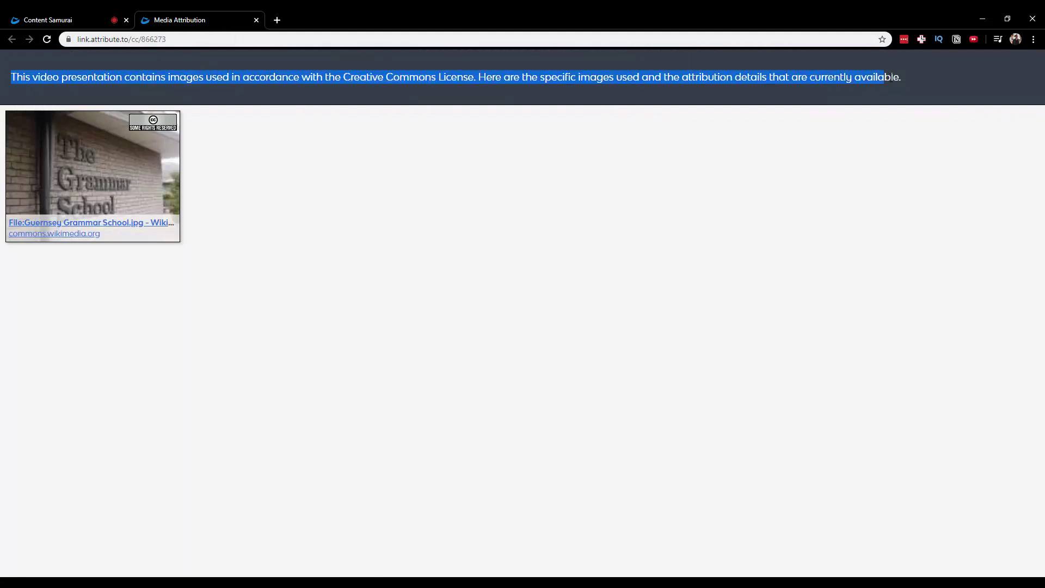
{"action": "left_click", "coordinate": [353, 180]}
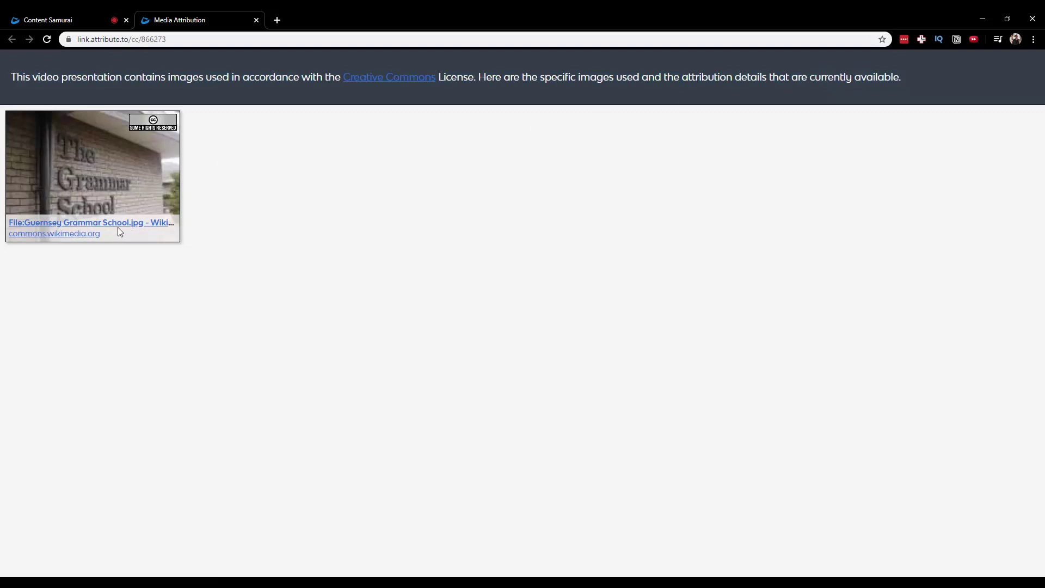
{"action": "left_click", "coordinate": [255, 20]}
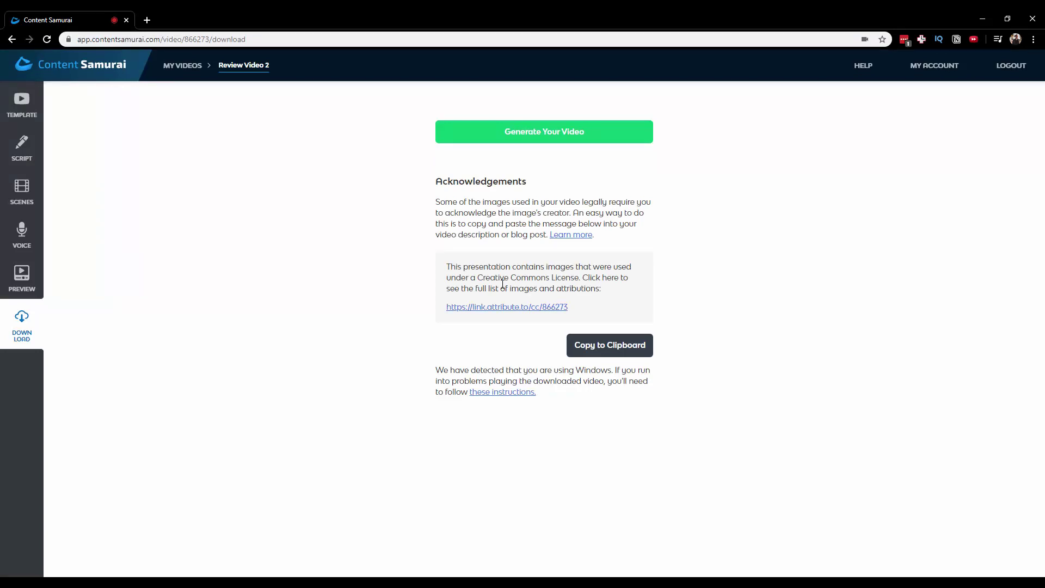